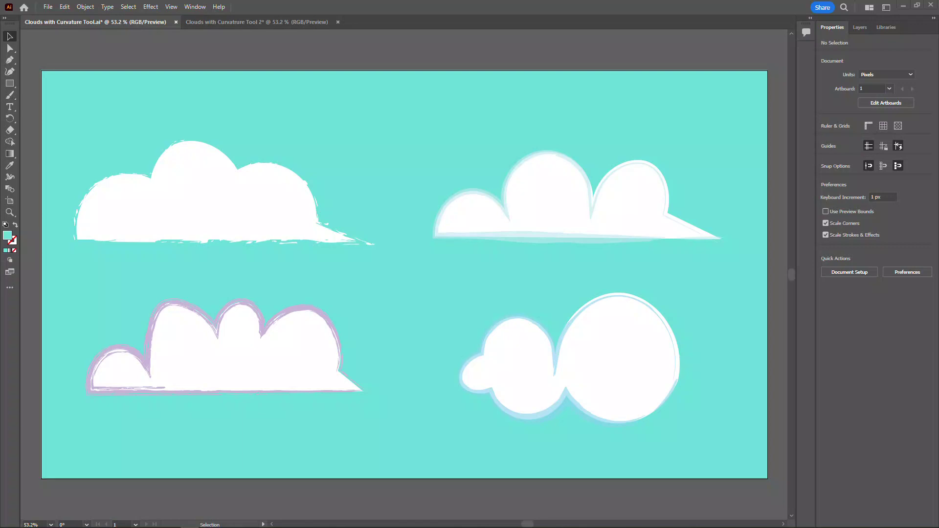
# - Start a new document from the Web presets and name it "Clouds 4" followed by the recipient's first name
pyautogui.click(47, 6)
pyautogui.click(57, 18)
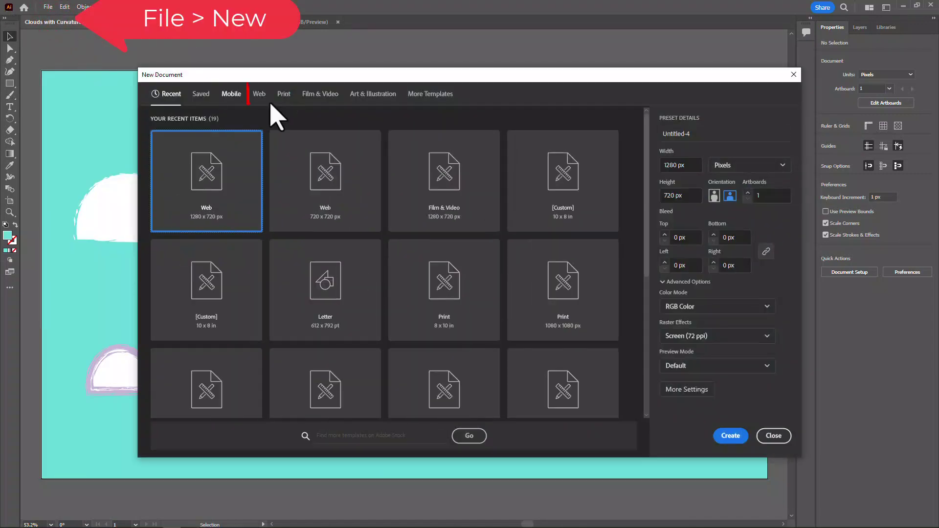
pyautogui.click(259, 94)
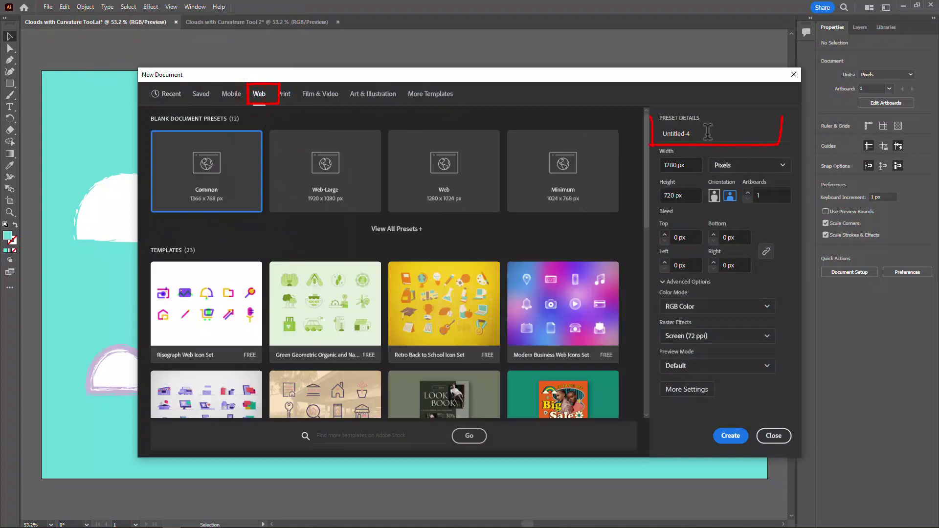
pyautogui.click(708, 132)
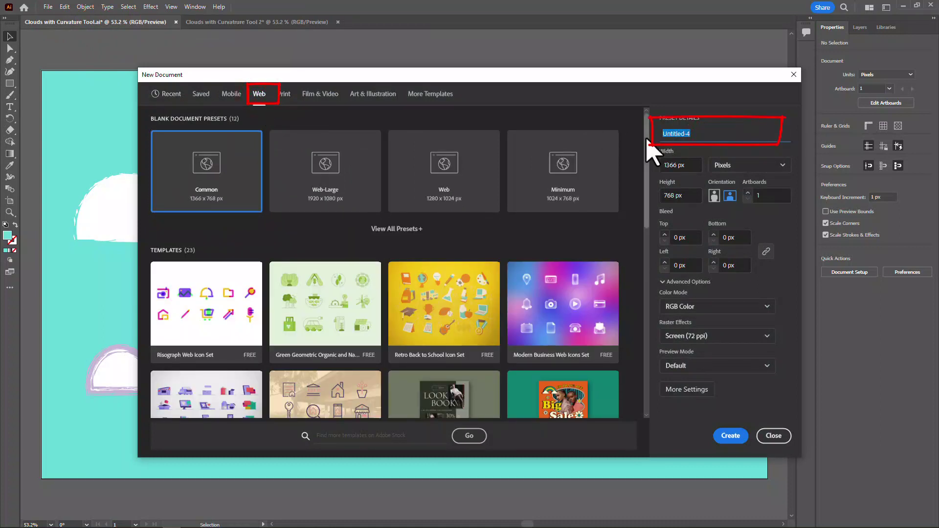
pyautogui.write('Clou')
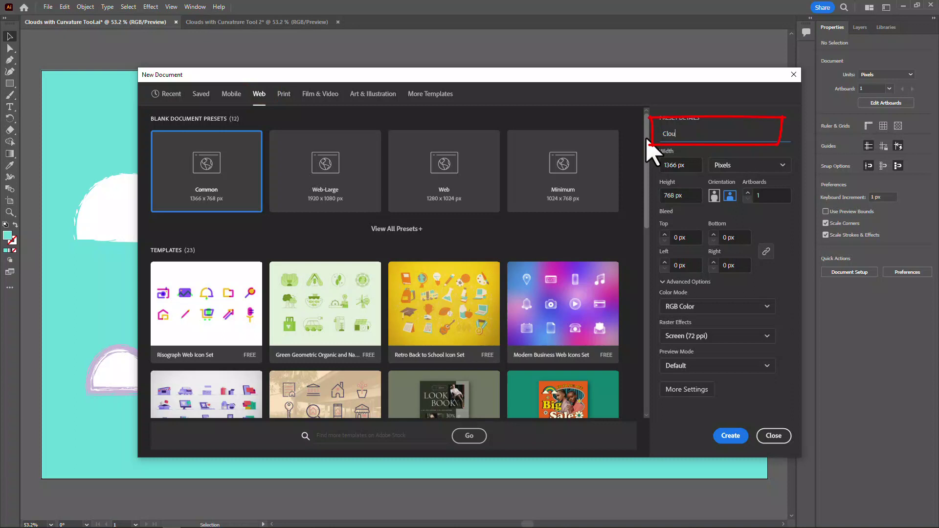
pyautogui.write('ds')
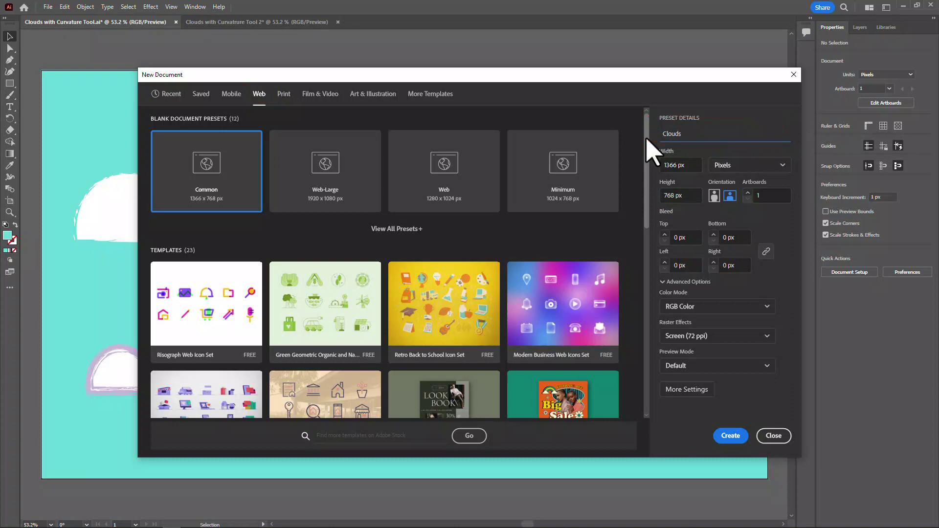
pyautogui.write(' 4 Justine')
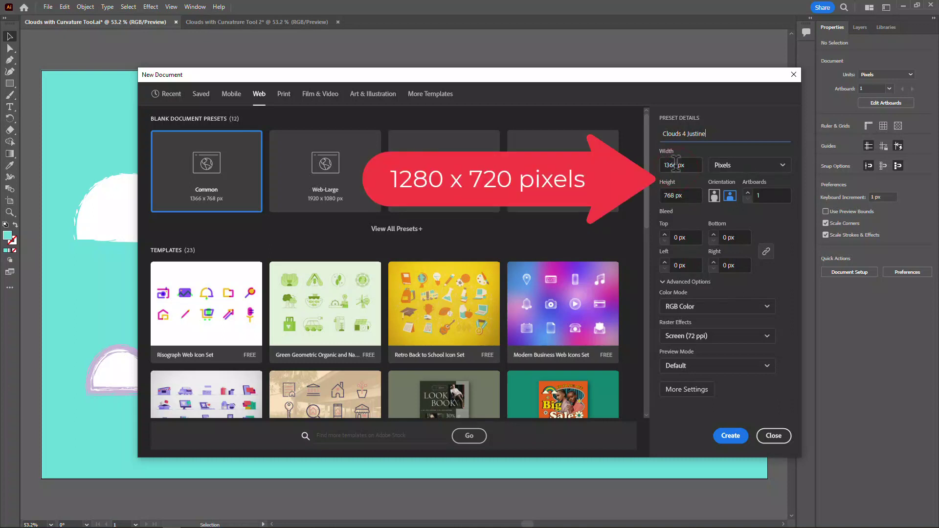
# - Set the new document's width to 1280 px and height to 720 px, and create it
pyautogui.doubleClick(676, 167)
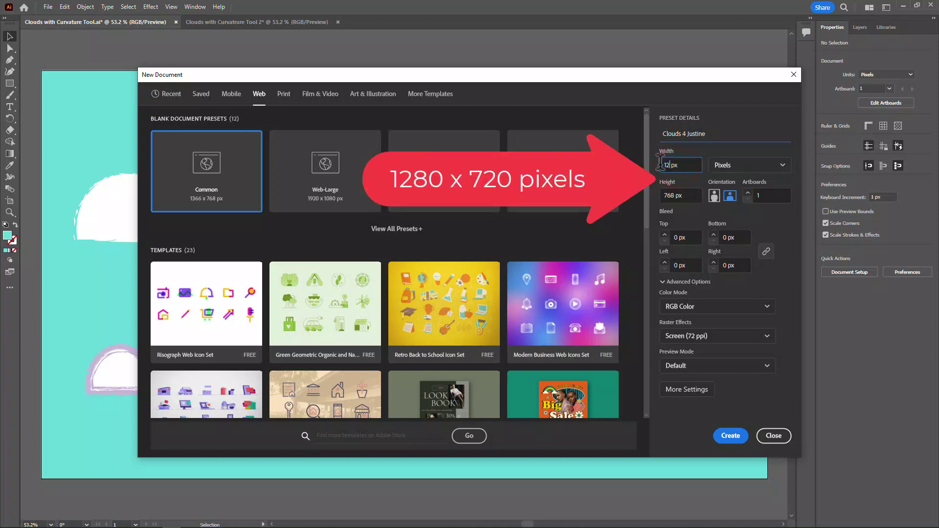
pyautogui.doubleClick(676, 195)
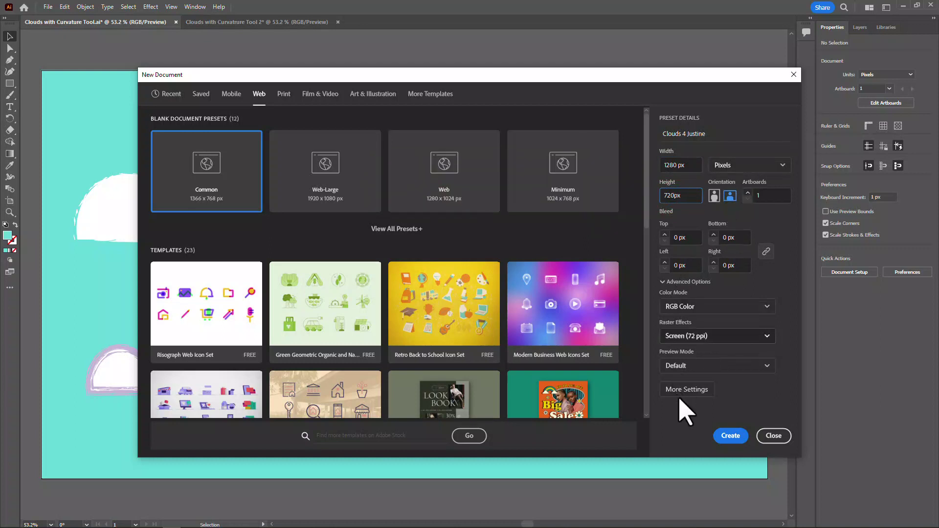
pyautogui.click(731, 436)
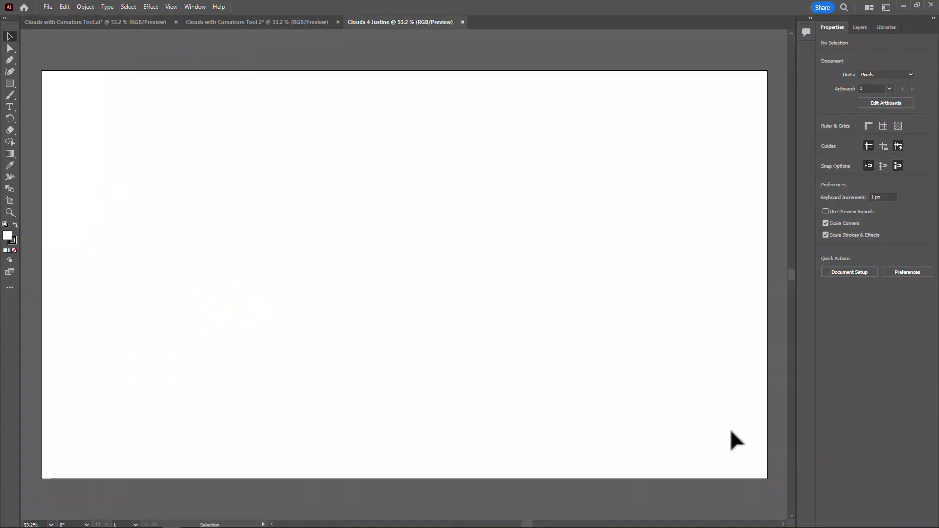
# - Draw a rectangle about 1283 by 720 px covering the whole artboard and remove its stroke
pyautogui.click(10, 83)
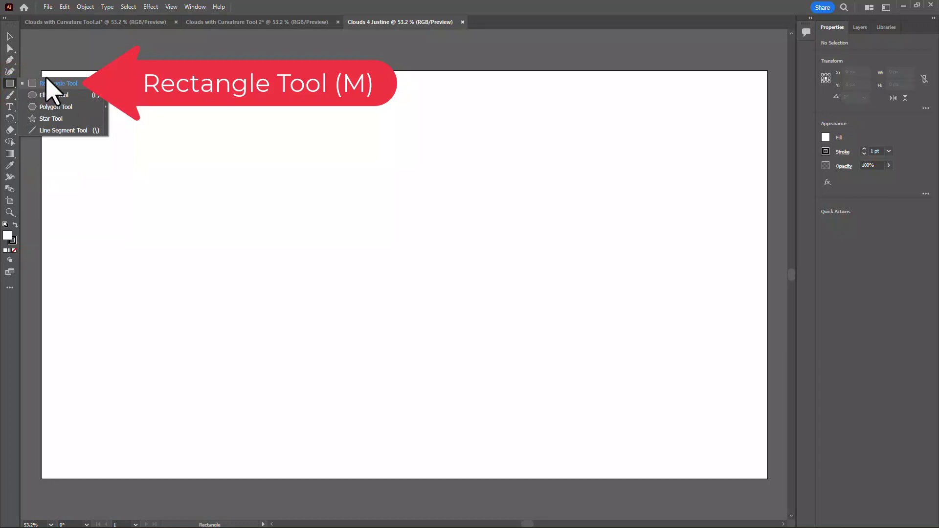
pyautogui.moveTo(42, 70); pyautogui.dragTo(769, 479)
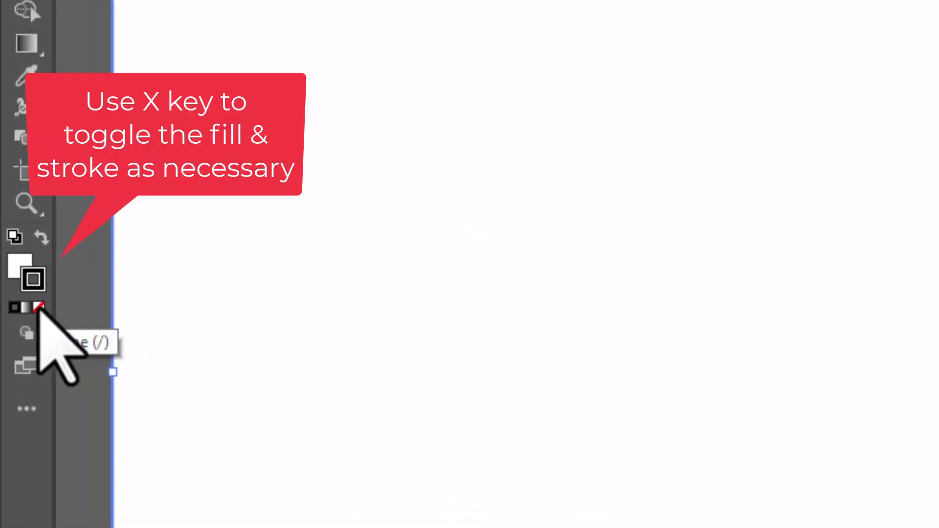
pyautogui.click(38, 308)
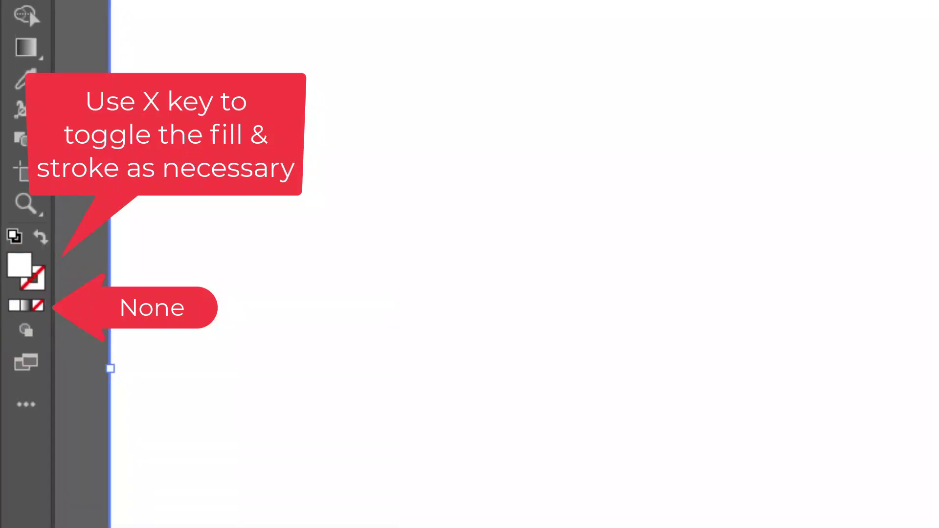
# - Show the document swatches and fill the background rectangle with the bright sky blue swatch (29ABE2)
pyautogui.click(195, 7)
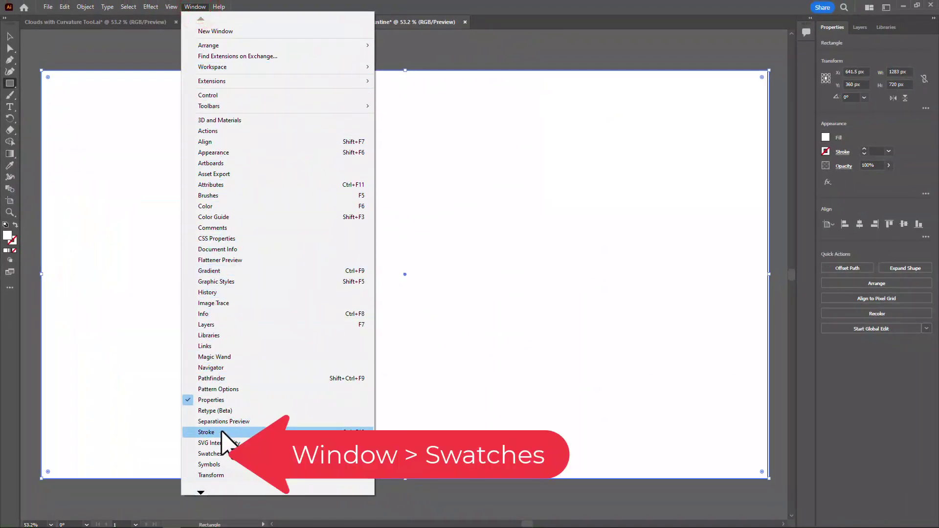
pyautogui.click(217, 454)
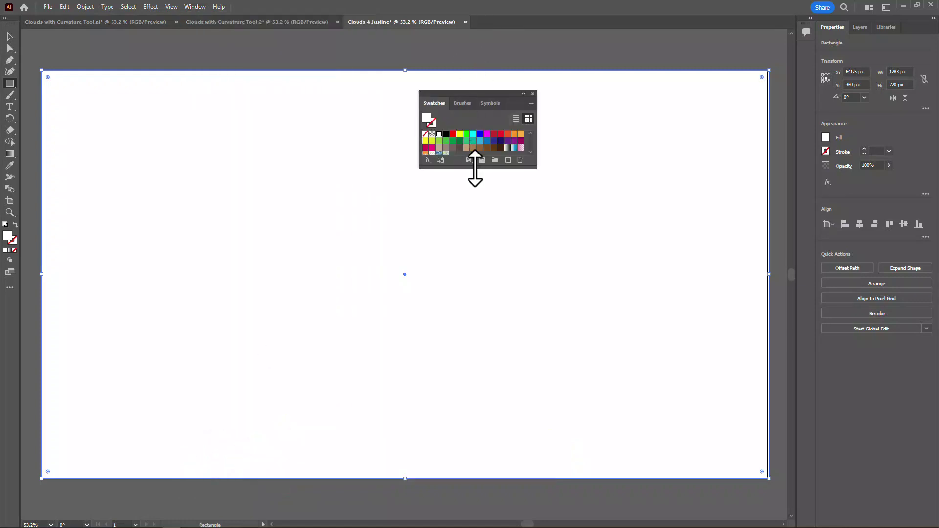
pyautogui.moveTo(474, 169); pyautogui.dragTo(478, 201)
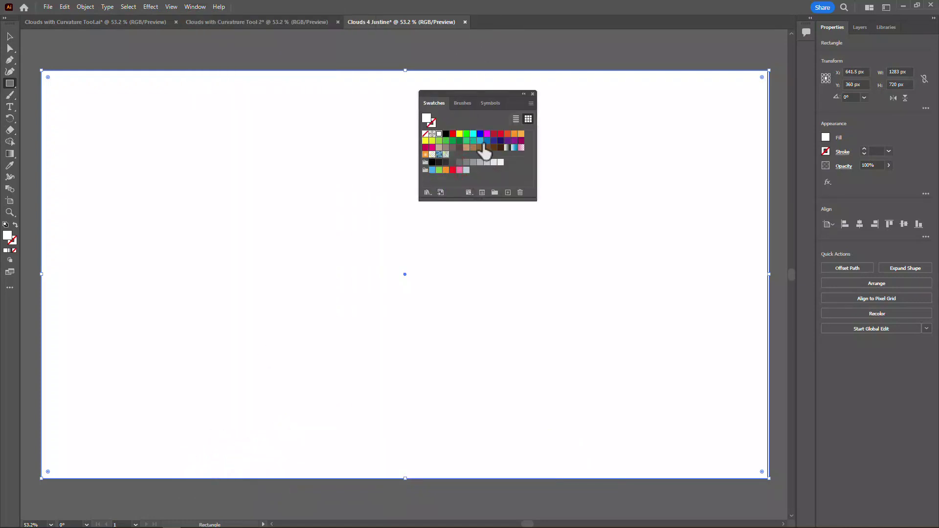
pyautogui.click(480, 140)
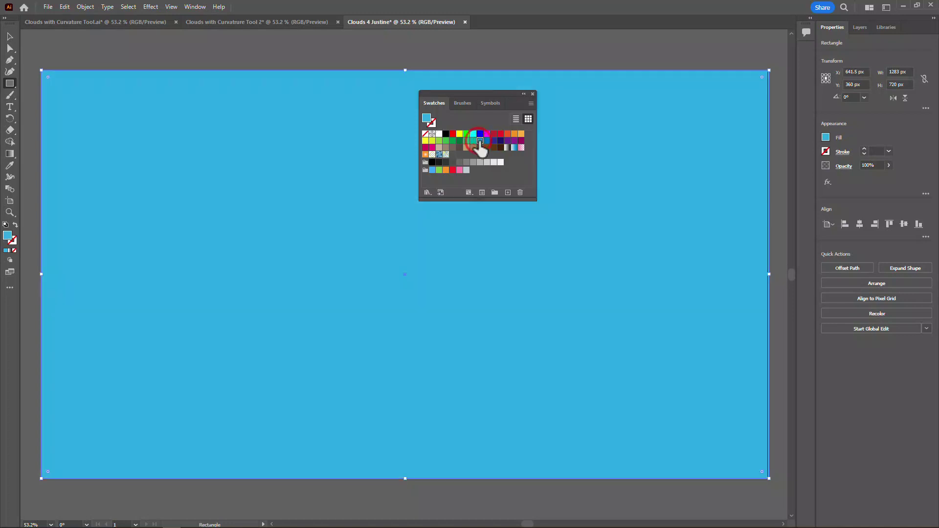
# - Display the Color Guide beside the swatches and refill the background rectangle with a very light tint of the blue
pyautogui.click(194, 6)
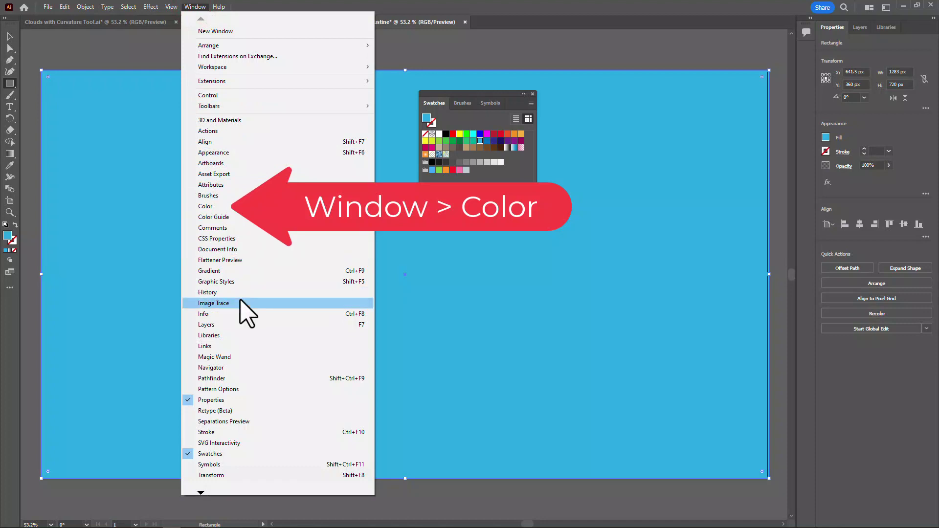
pyautogui.click(205, 207)
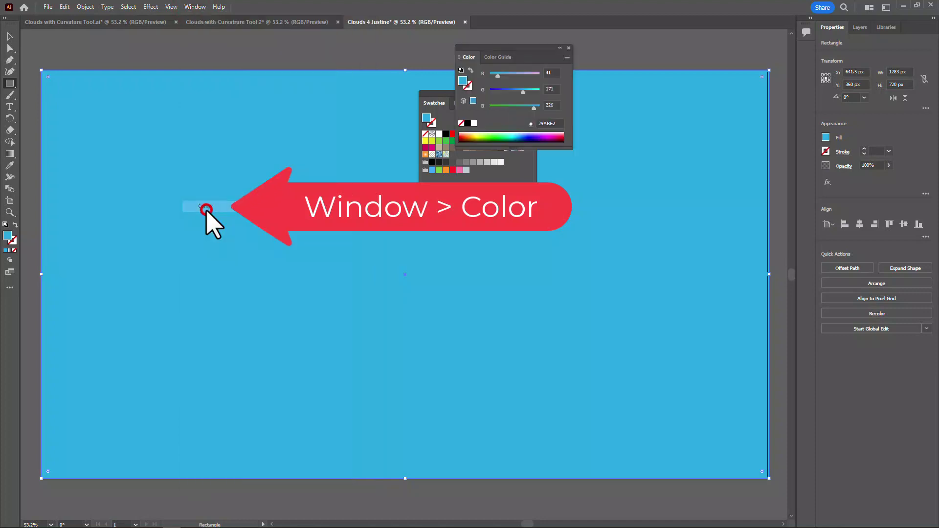
pyautogui.moveTo(492, 47); pyautogui.dragTo(584, 95)
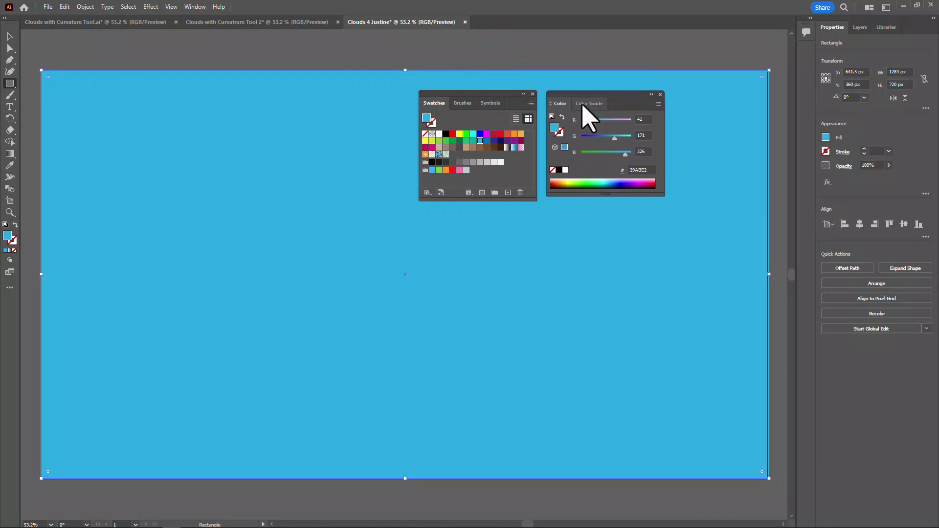
pyautogui.click(585, 104)
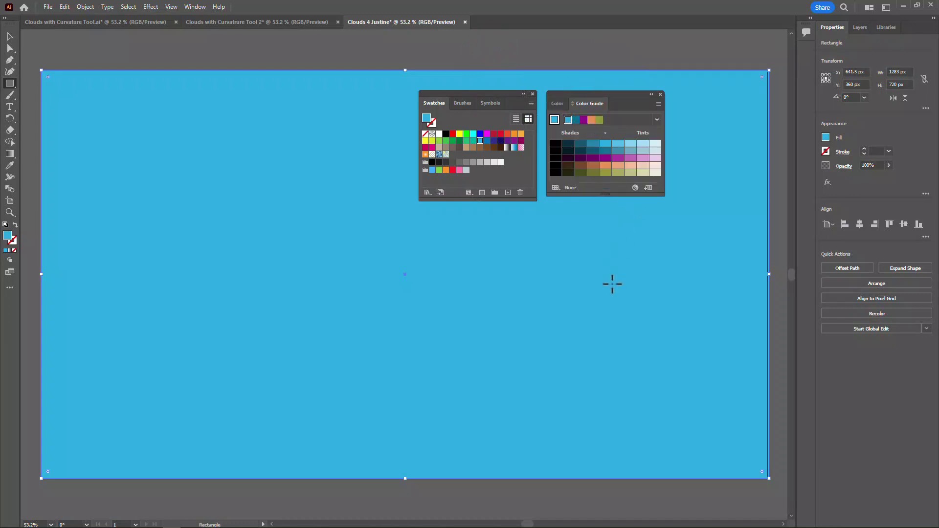
pyautogui.click(642, 144)
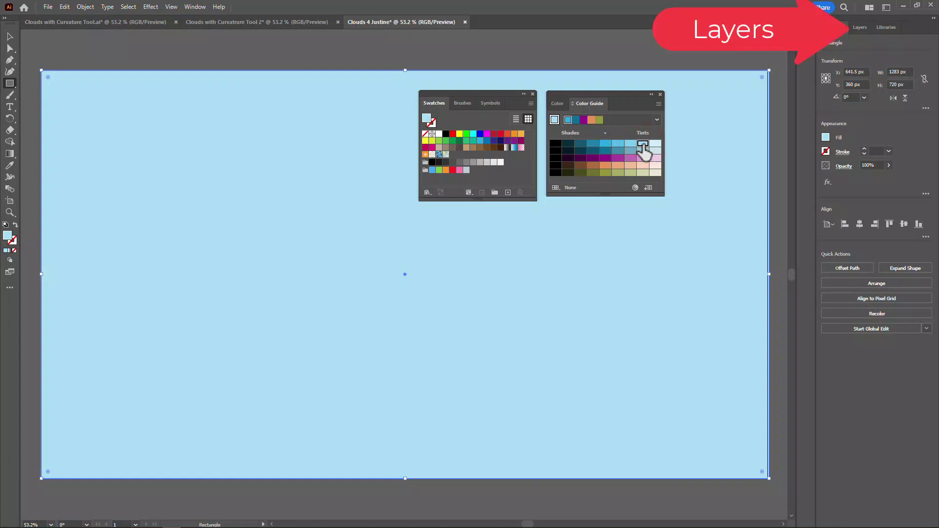
# - Expand Layer 1 in the layer list and lock the background rectangle
pyautogui.click(861, 28)
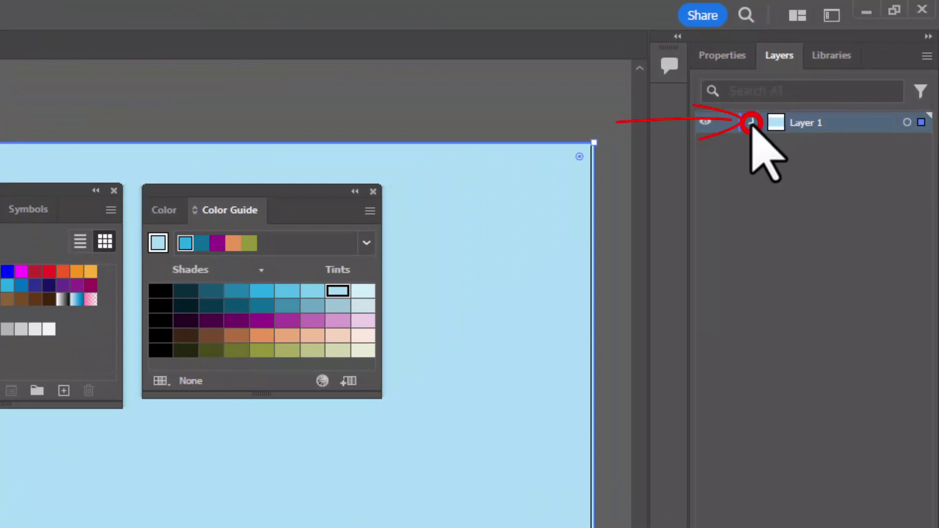
pyautogui.click(752, 123)
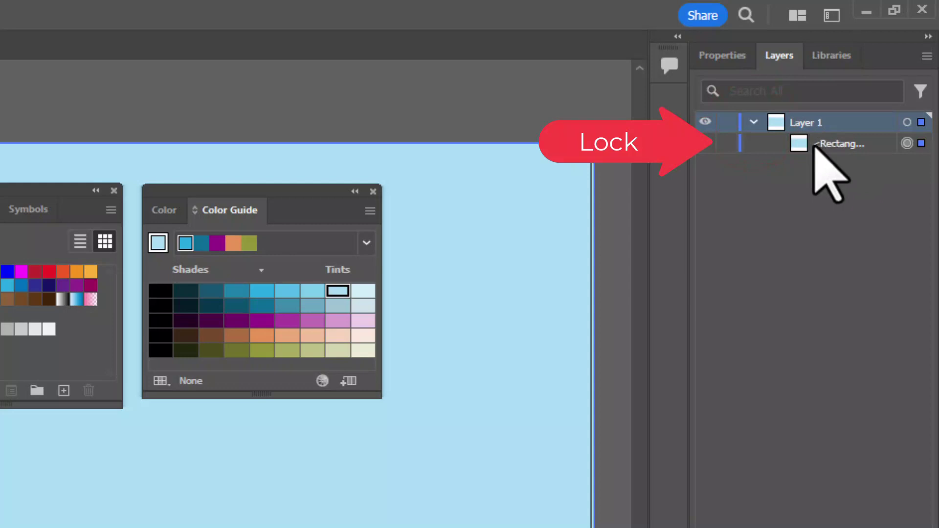
pyautogui.click(726, 145)
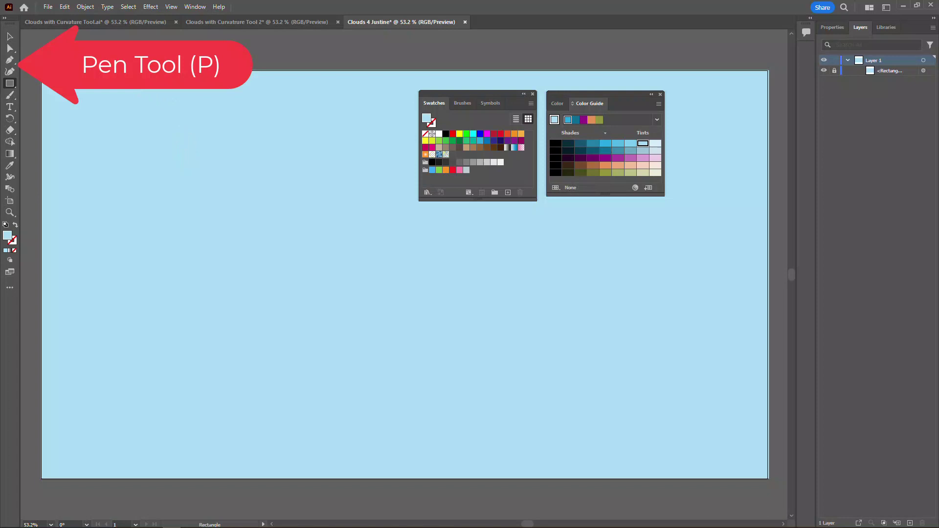
# - Activate the Pen tool with no fill and a white stroke
pyautogui.click(9, 60)
pyautogui.click(13, 251)
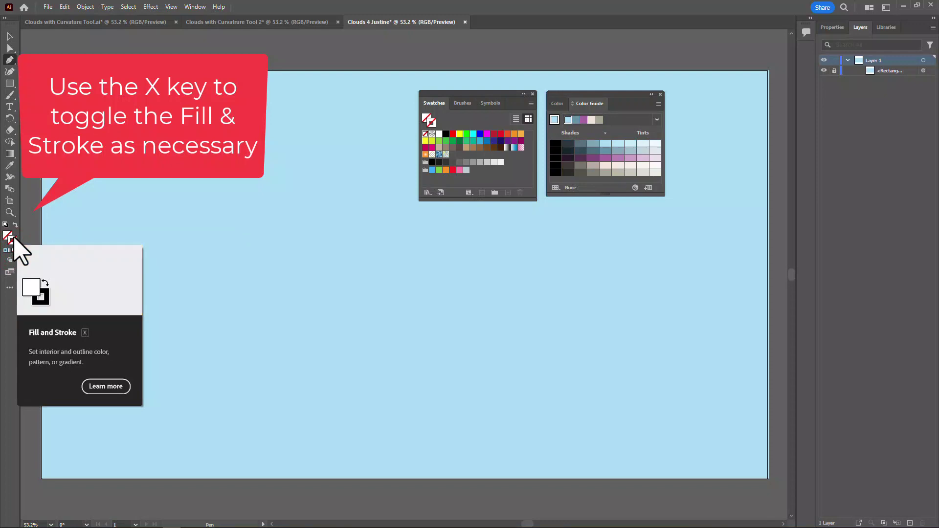
pyautogui.click(439, 134)
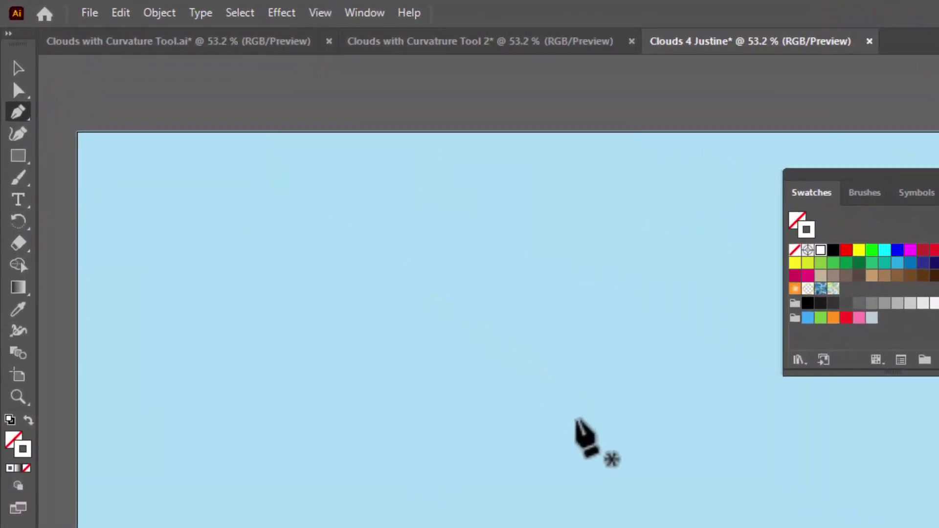
# - Draw a closed straight-segment cloud outline with a flat base about 360 px long and a zigzag top of four peaks
pyautogui.moveTo(580, 422); pyautogui.dragTo(542, 438)
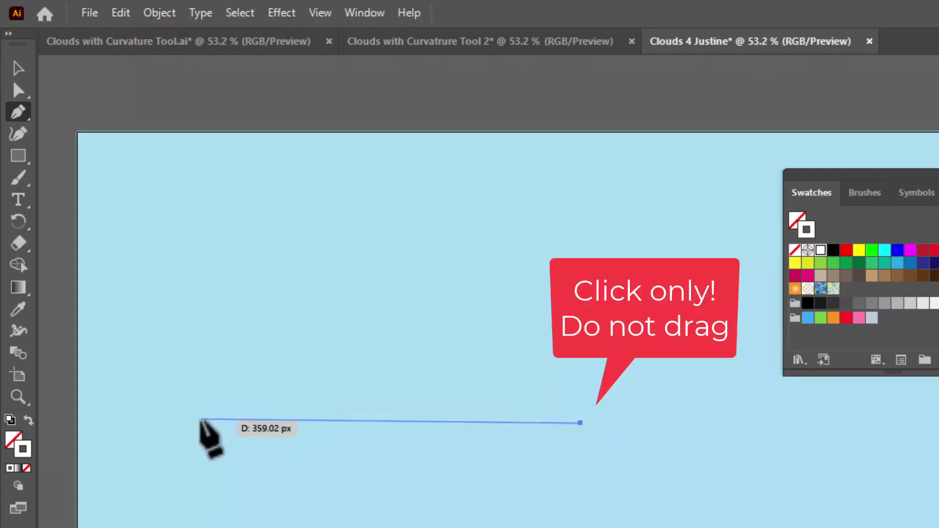
pyautogui.click(199, 422)
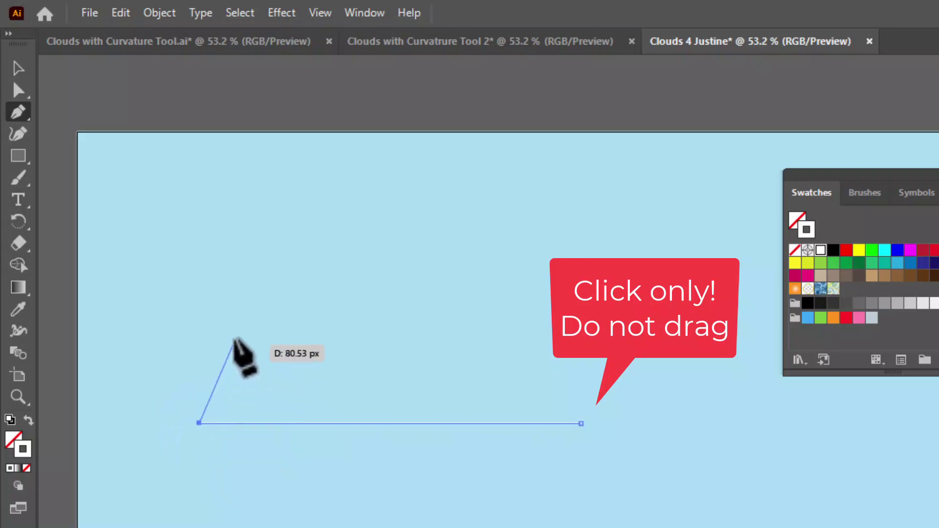
pyautogui.click(238, 312)
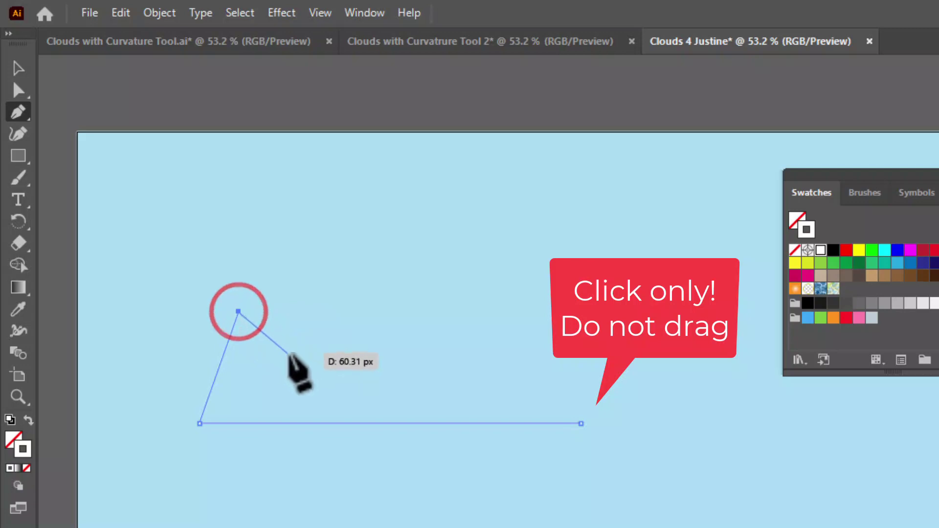
pyautogui.click(290, 355)
pyautogui.click(329, 251)
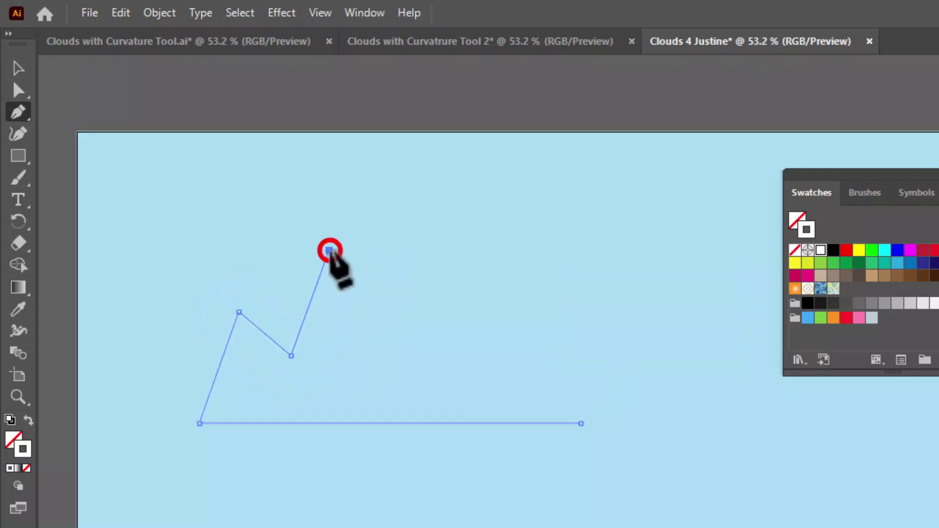
pyautogui.click(402, 297)
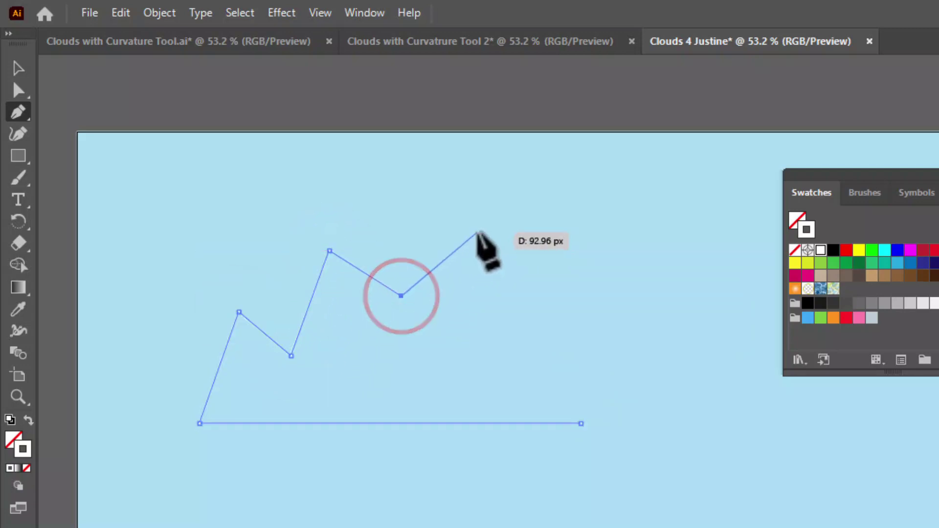
pyautogui.click(477, 232)
pyautogui.click(505, 312)
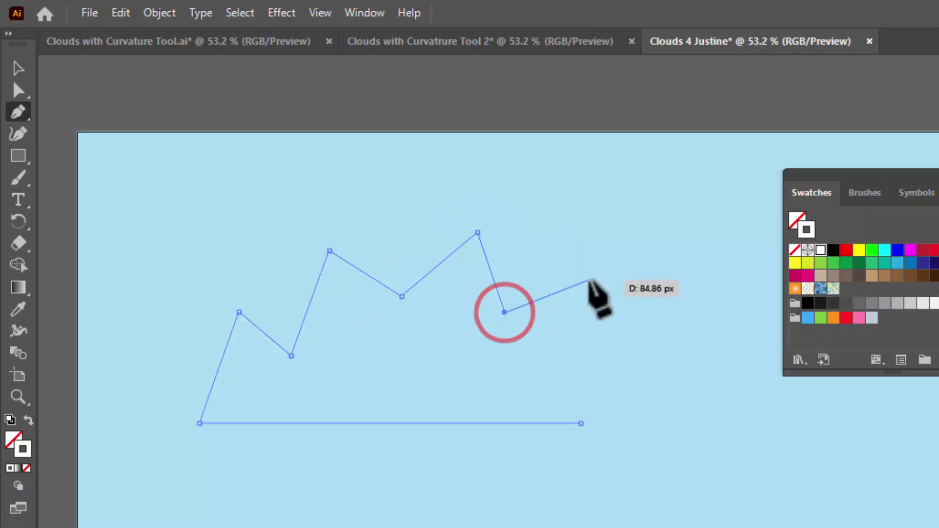
pyautogui.click(587, 280)
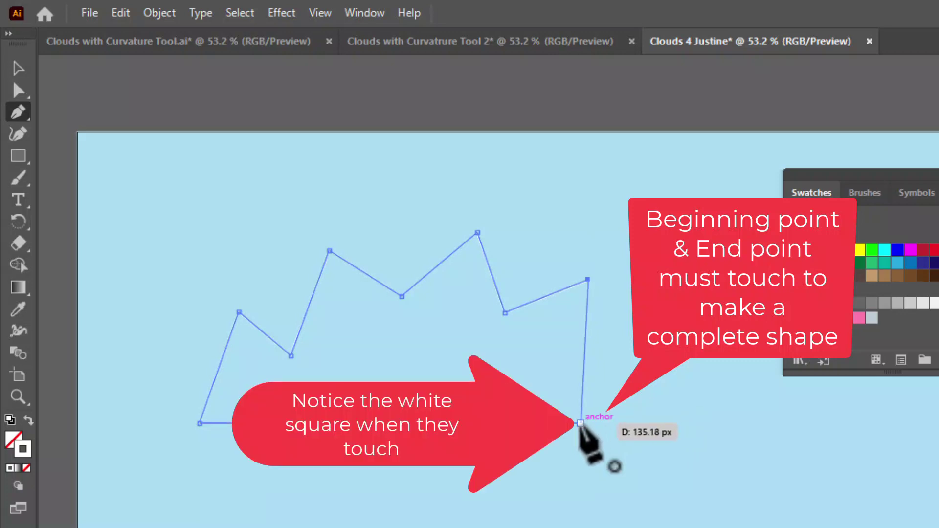
pyautogui.click(581, 424)
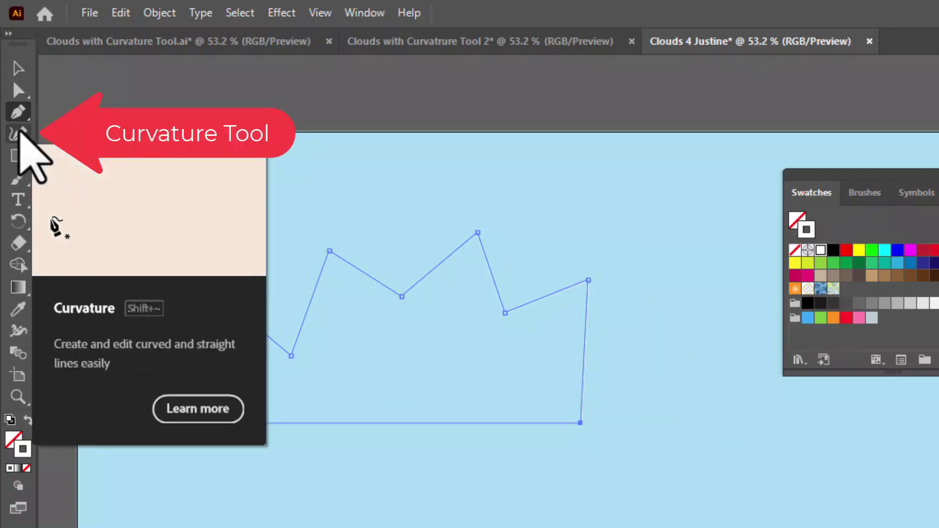
# - Round the cloud outline's four peaks with the Curvature tool and shift the two outermost peaks outward and slightly down
pyautogui.click(19, 132)
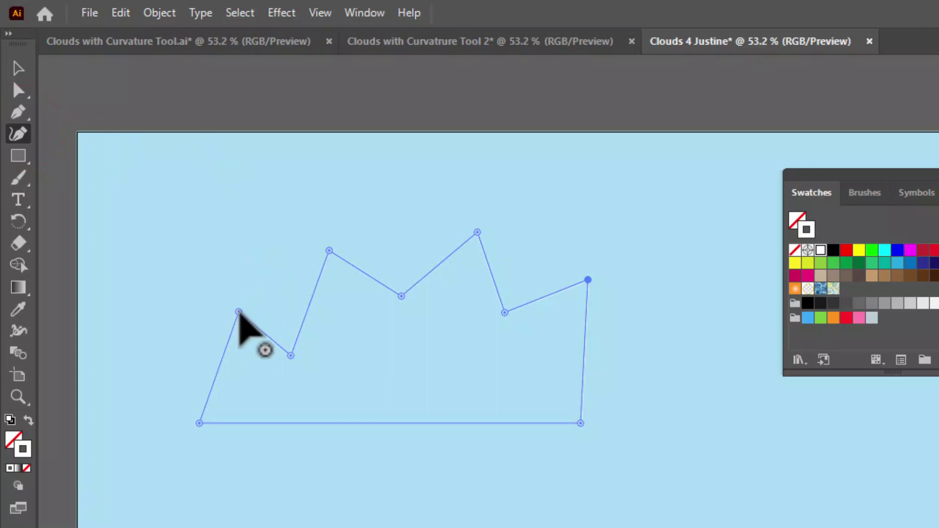
pyautogui.doubleClick(239, 312)
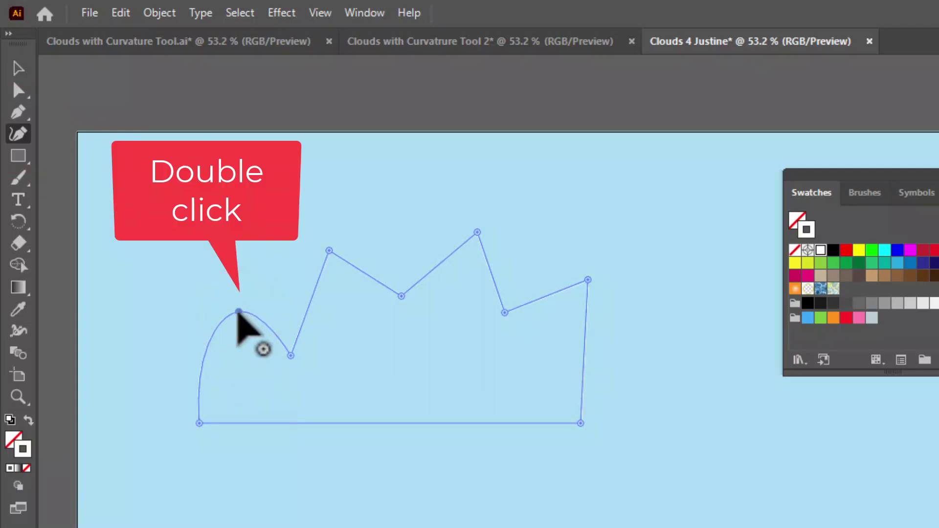
pyautogui.moveTo(239, 312); pyautogui.dragTo(212, 327)
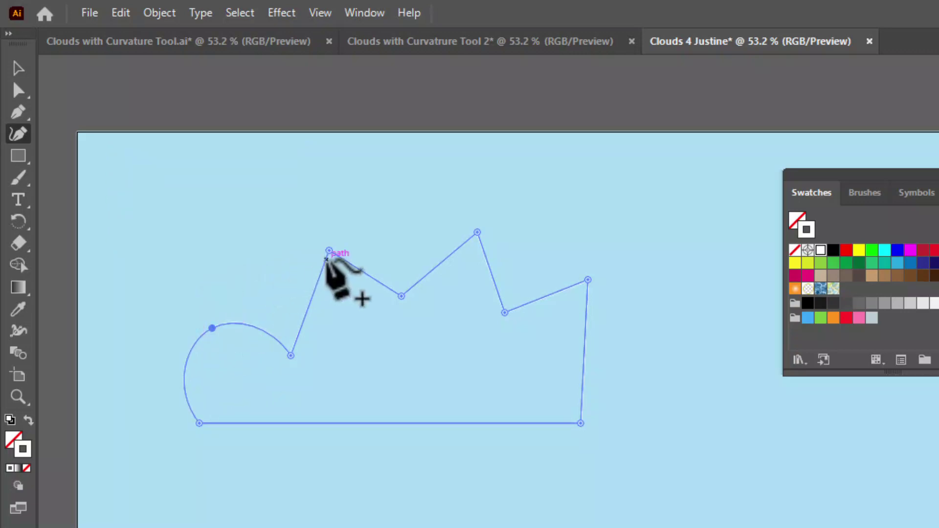
pyautogui.doubleClick(329, 251)
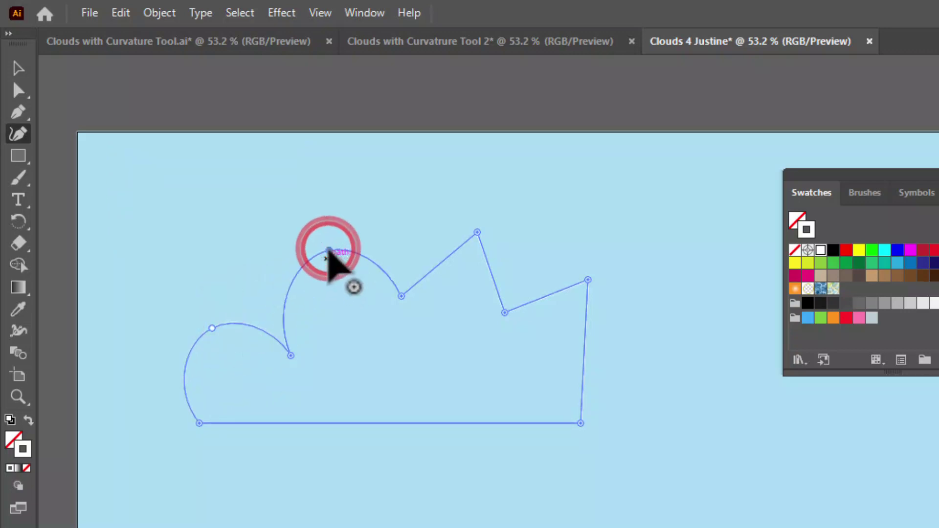
pyautogui.doubleClick(477, 234)
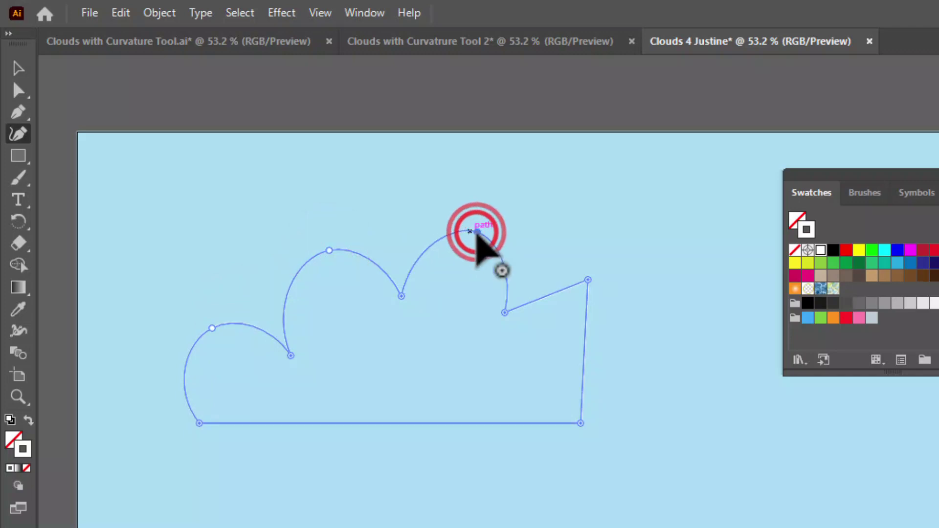
pyautogui.doubleClick(588, 279)
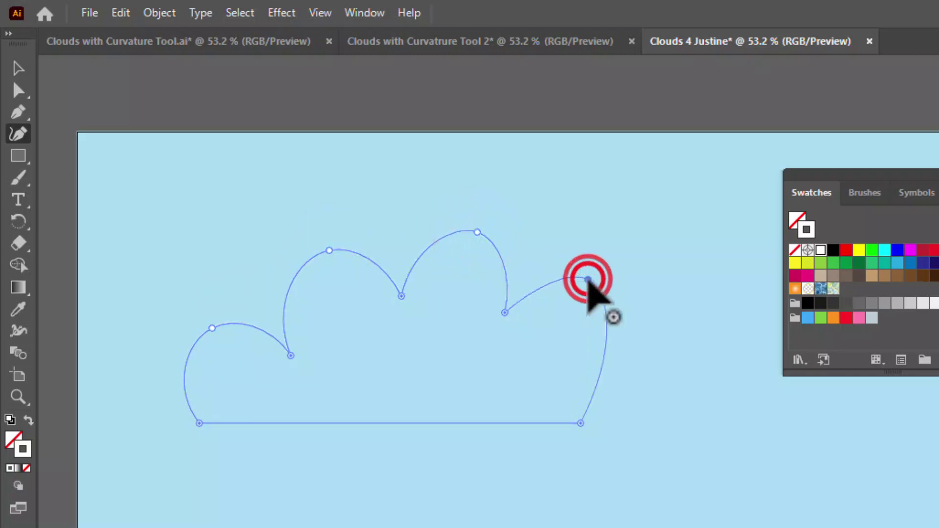
pyautogui.moveTo(588, 280); pyautogui.dragTo(619, 304)
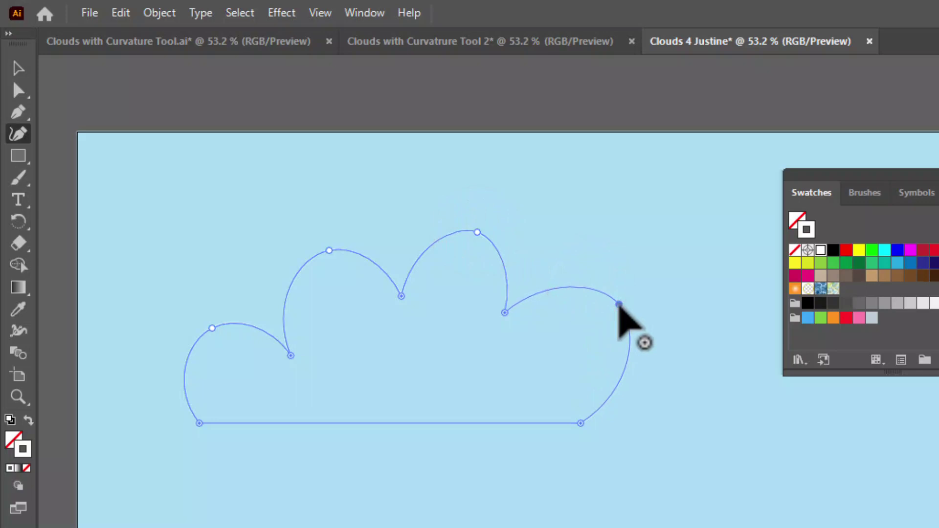
# - Move the valley between the last two bumps slightly outward and swap fill and stroke to make the cloud solid white
pyautogui.click(504, 311)
pyautogui.moveTo(514, 316)
pyautogui.mouseDown()
pyautogui.moveTo(535, 335)
pyautogui.moveTo(516, 316)
pyautogui.moveTo(502, 337)
pyautogui.moveTo(526, 300)
pyautogui.moveTo(519, 307)
pyautogui.mouseUp()
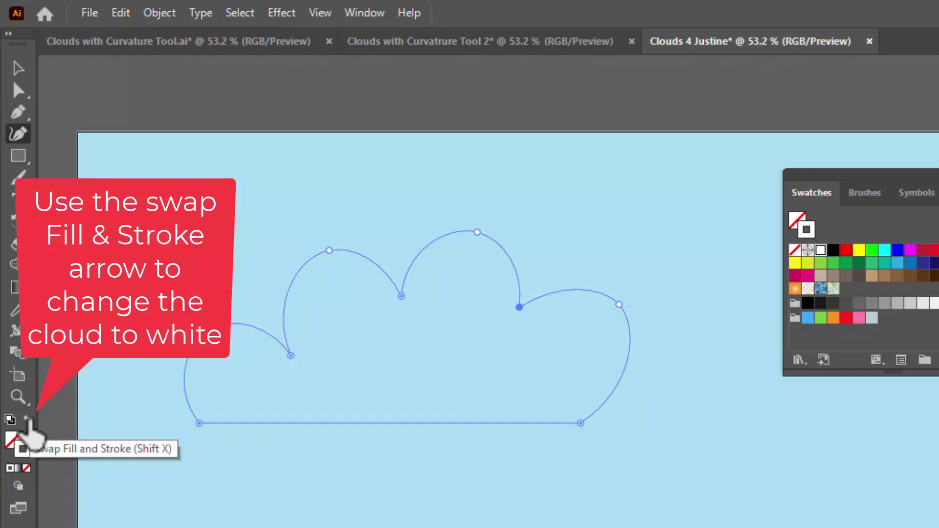
pyautogui.click(28, 419)
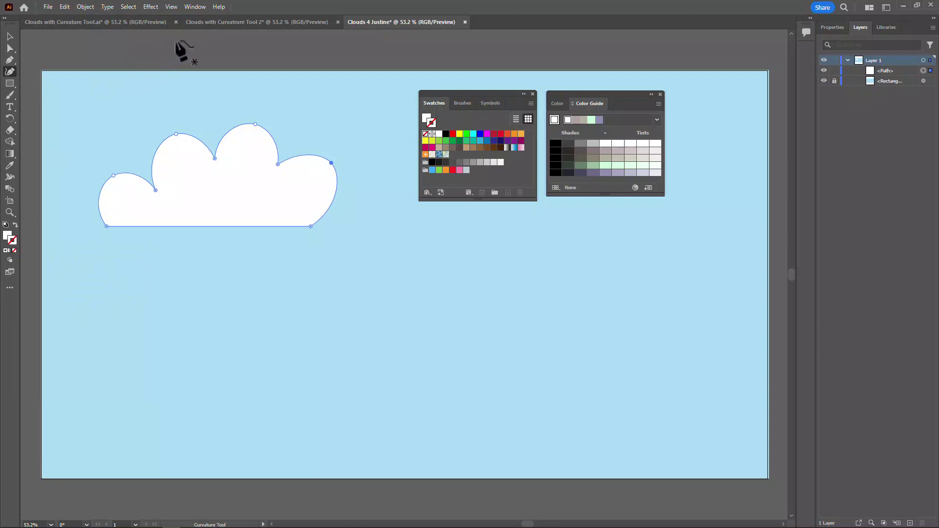
# - Switch to the Clouds with Curvatrure Tool 2 document, select its upper-left cloud and display the brushes
pyautogui.click(209, 24)
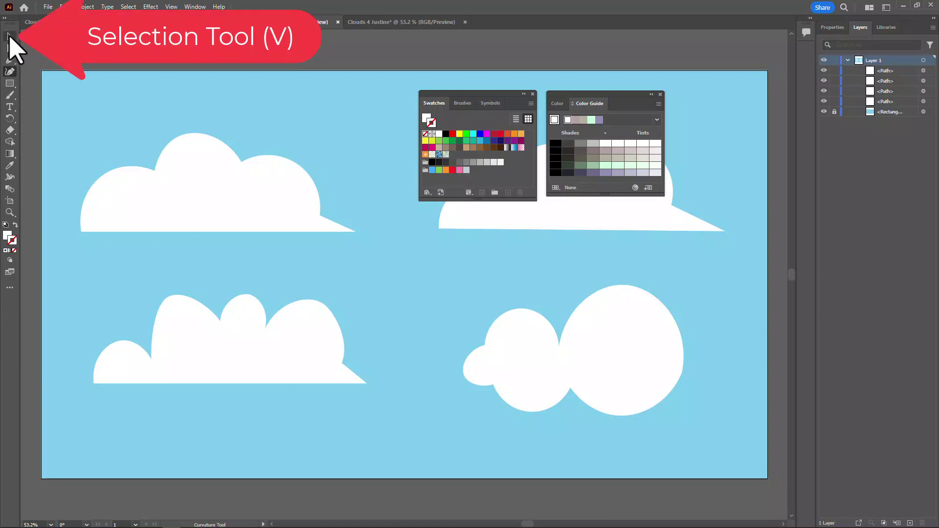
pyautogui.click(9, 36)
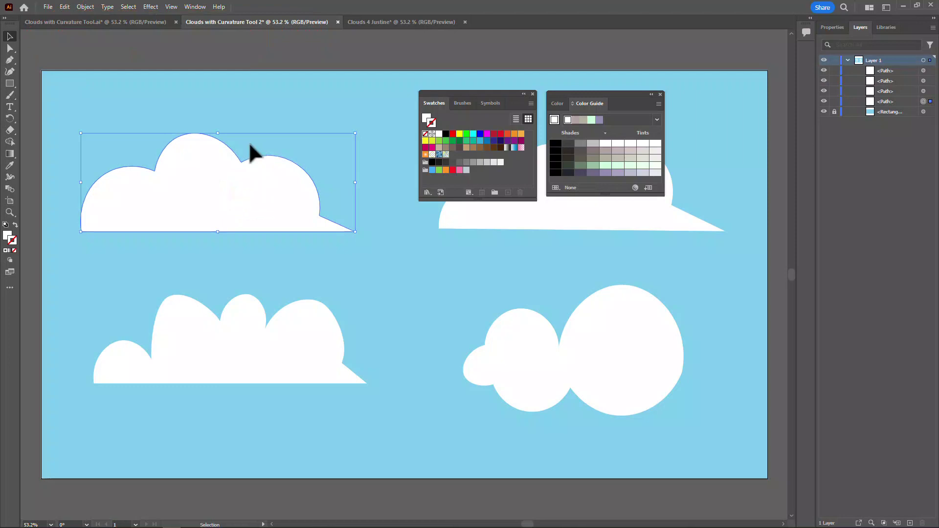
pyautogui.click(194, 7)
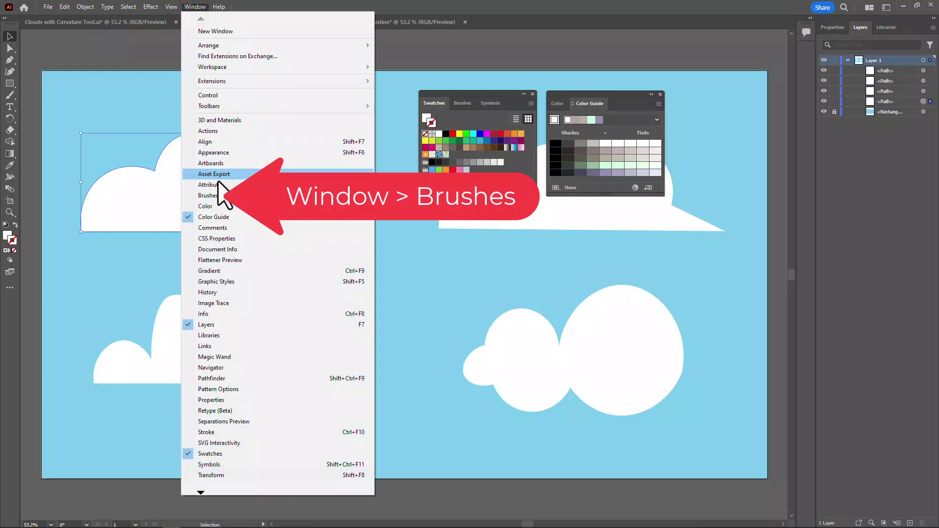
pyautogui.click(213, 195)
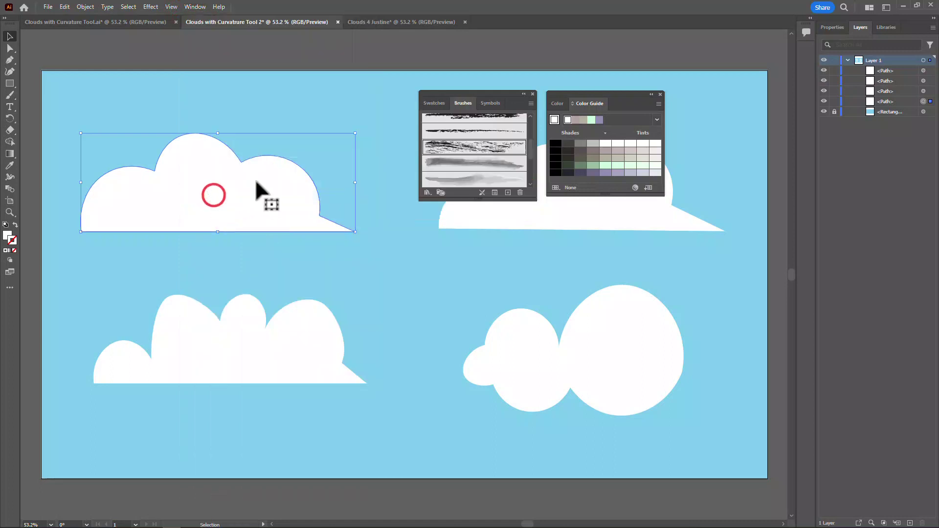
# - Open the Artistic_ChalkCharcoalPencil brush library
pyautogui.click(532, 104)
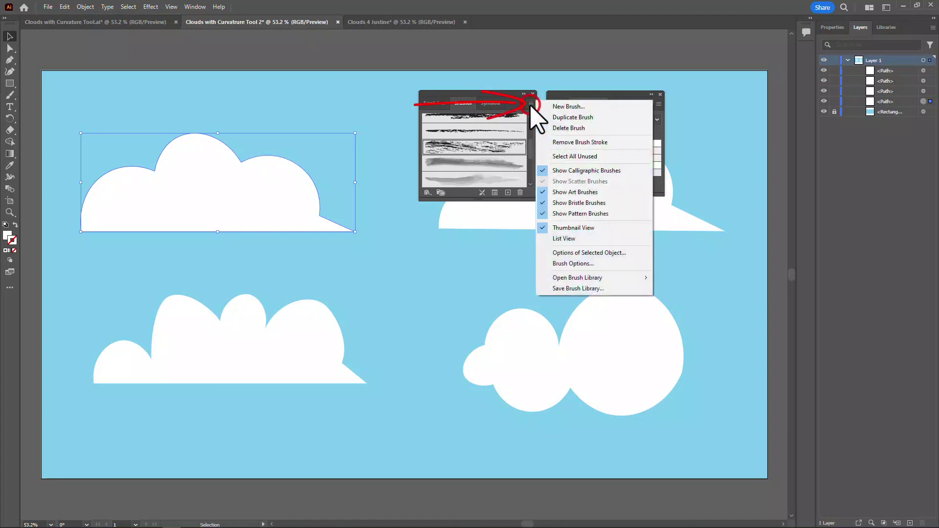
pyautogui.moveTo(601, 282)
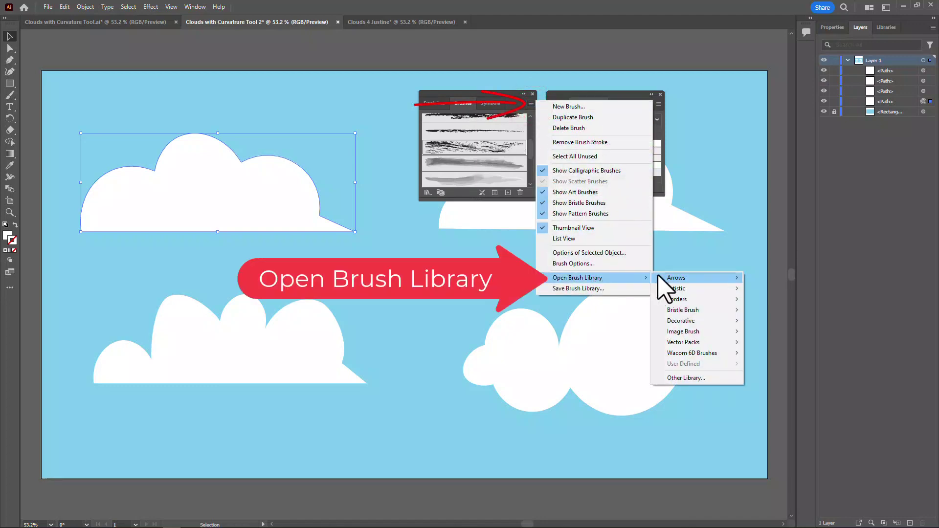
pyautogui.moveTo(685, 289)
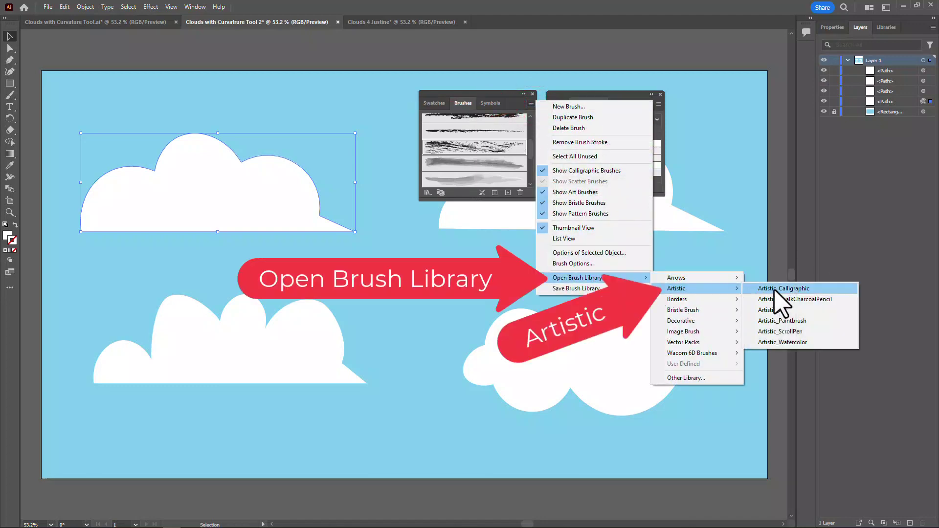
pyautogui.click(805, 300)
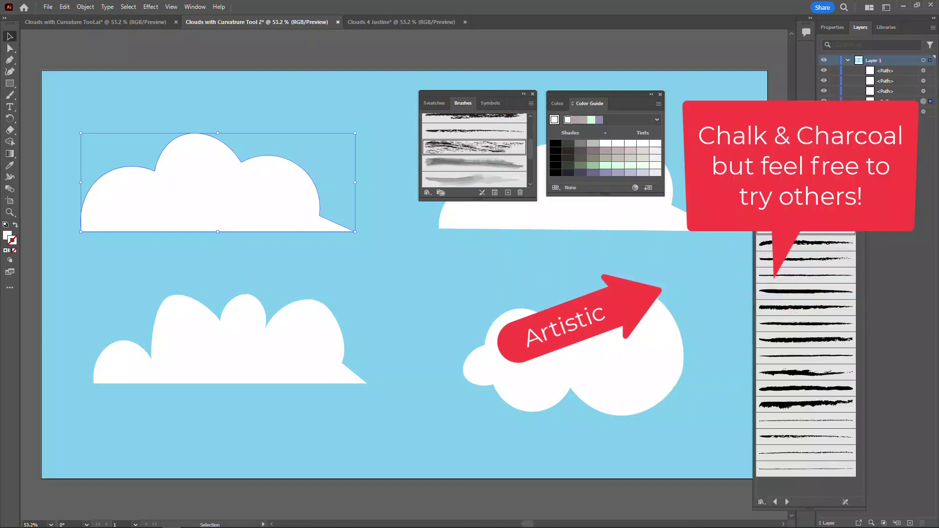
# - Open the Artistic_Watercolor brush library as well, then bring the Artistic_ChalkCharcoalPencil brushes back to the front
pyautogui.click(531, 104)
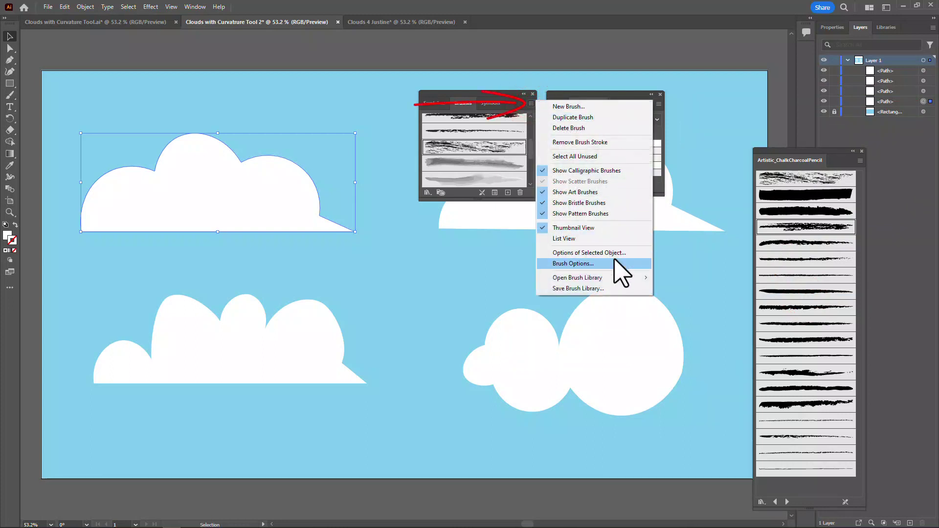
pyautogui.moveTo(635, 282)
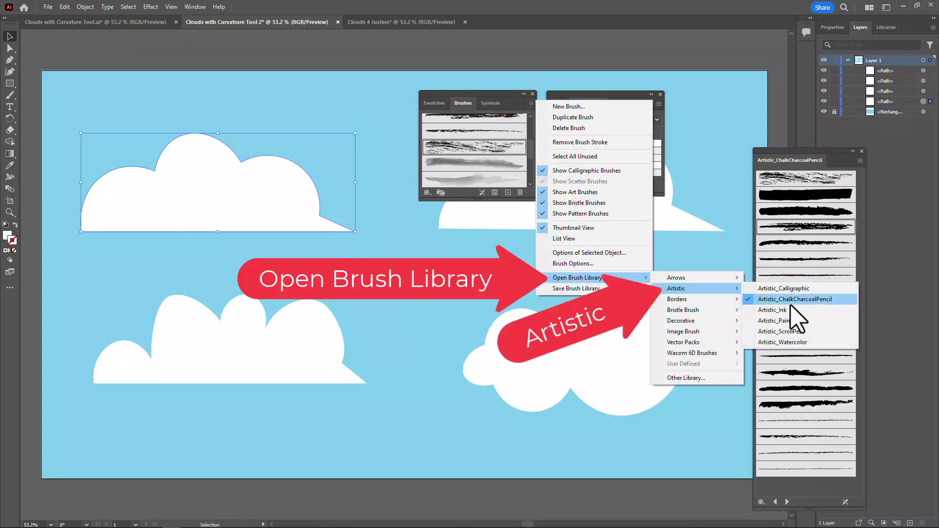
pyautogui.click(795, 343)
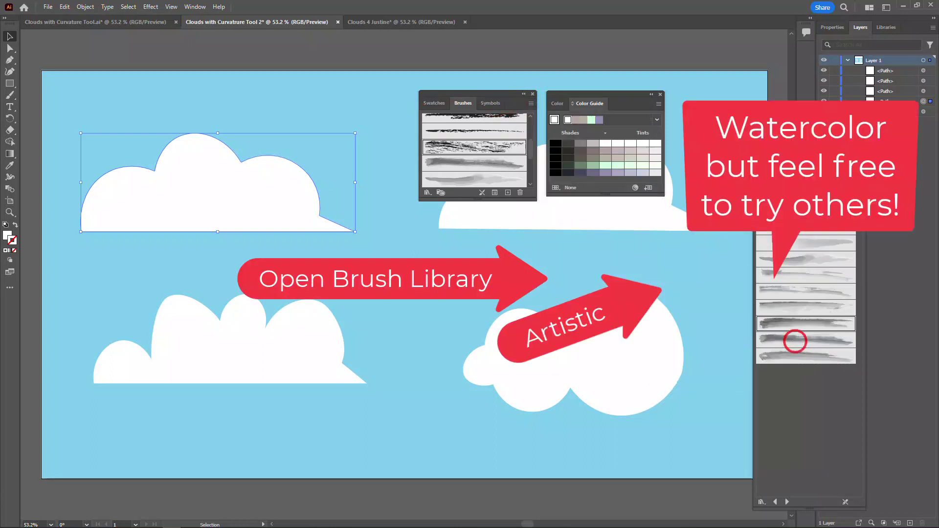
pyautogui.click(772, 160)
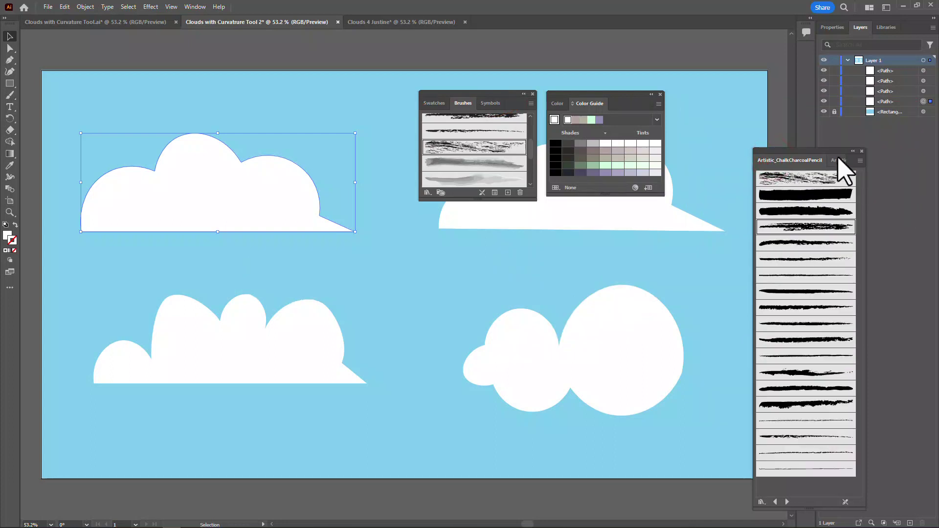
pyautogui.click(838, 160)
pyautogui.click(778, 160)
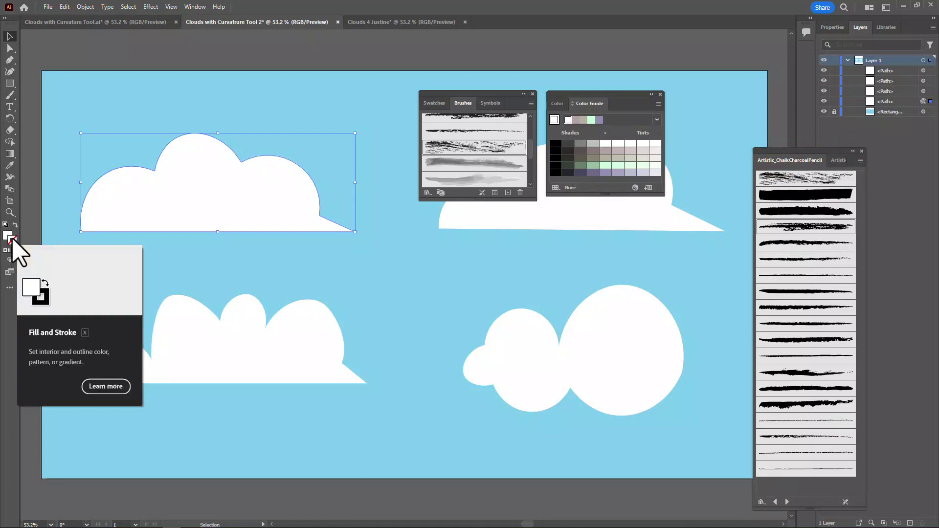
# - Give the selected cloud a white stroke and apply the first, scribbled chalk brush of the library to it
pyautogui.click(435, 103)
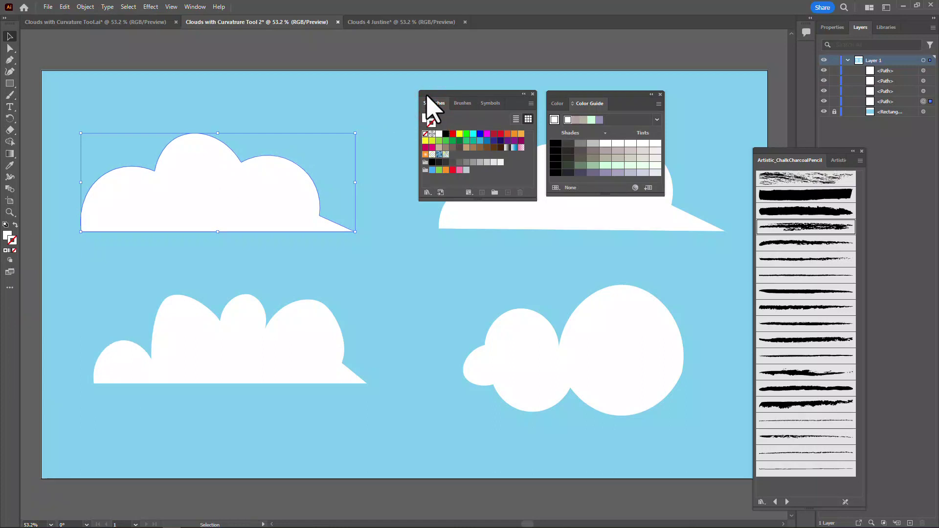
pyautogui.click(440, 133)
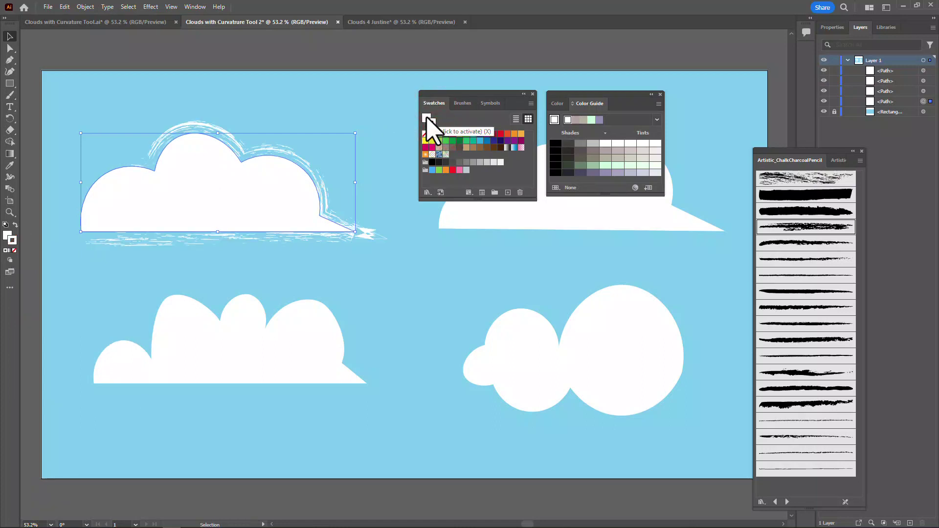
pyautogui.click(789, 180)
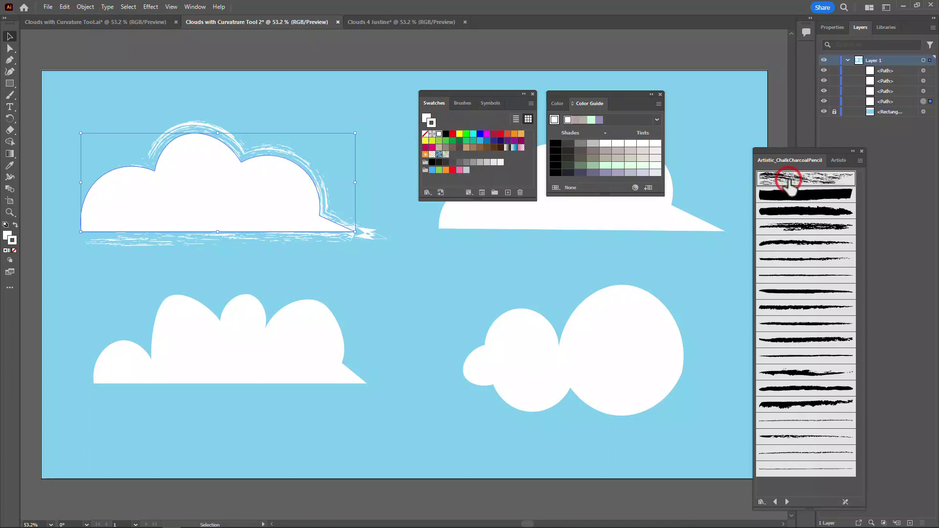
# - Try several chalk and charcoal brushes on the cloud's stroke, starting with Chalk - Blunt and ending with Charcoal - Varied
pyautogui.click(794, 196)
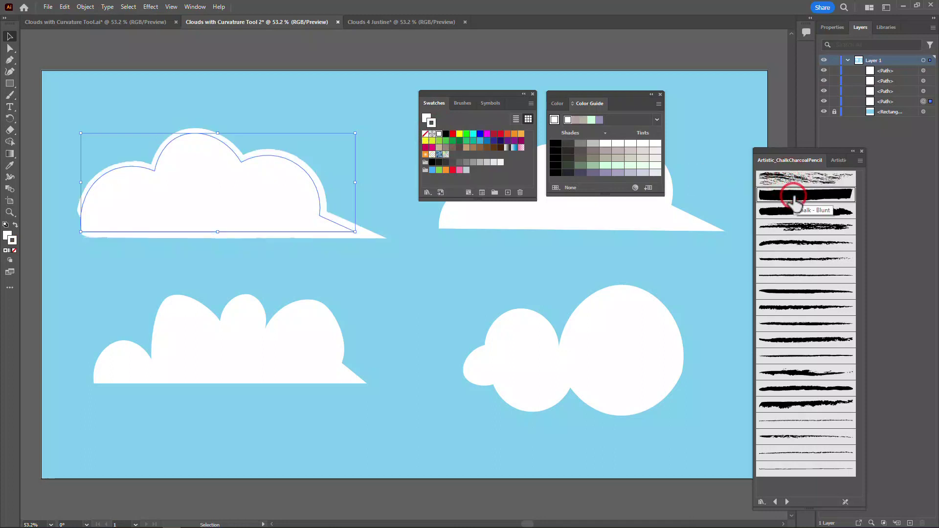
pyautogui.click(795, 228)
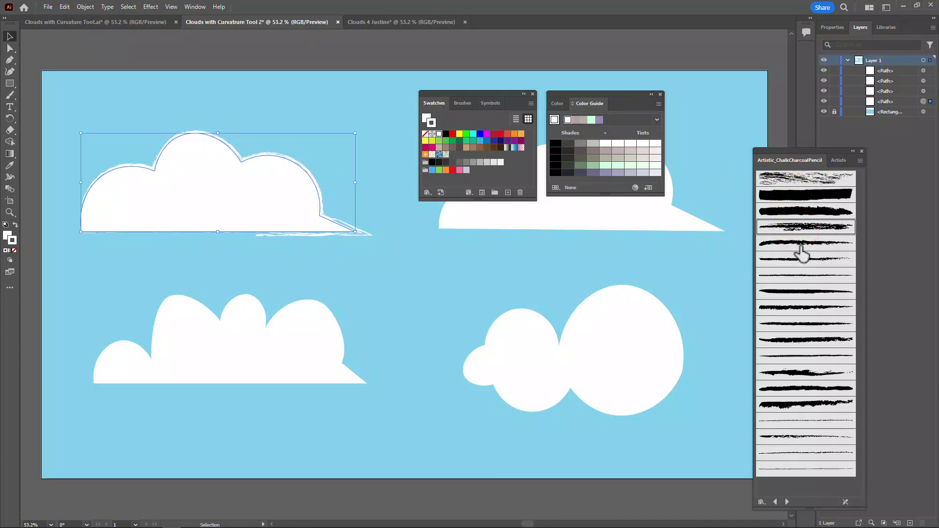
pyautogui.click(798, 242)
pyautogui.click(803, 341)
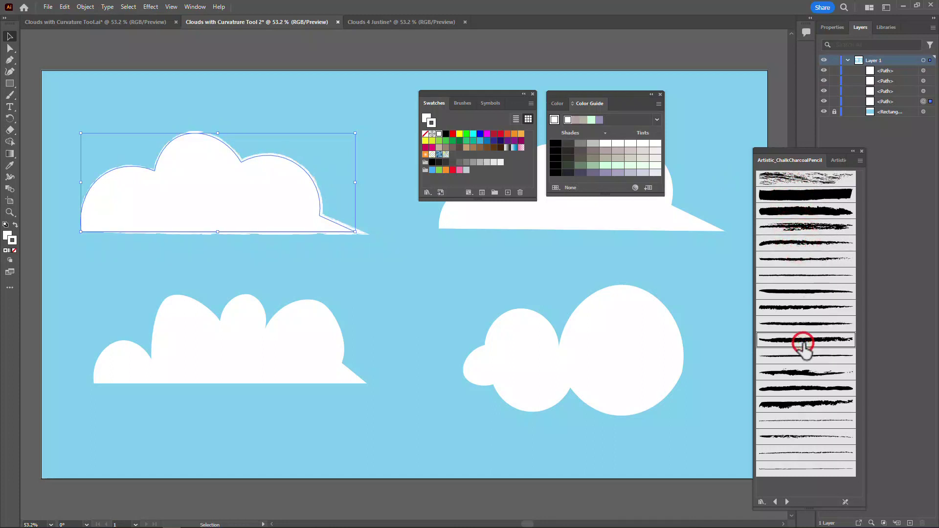
pyautogui.click(798, 389)
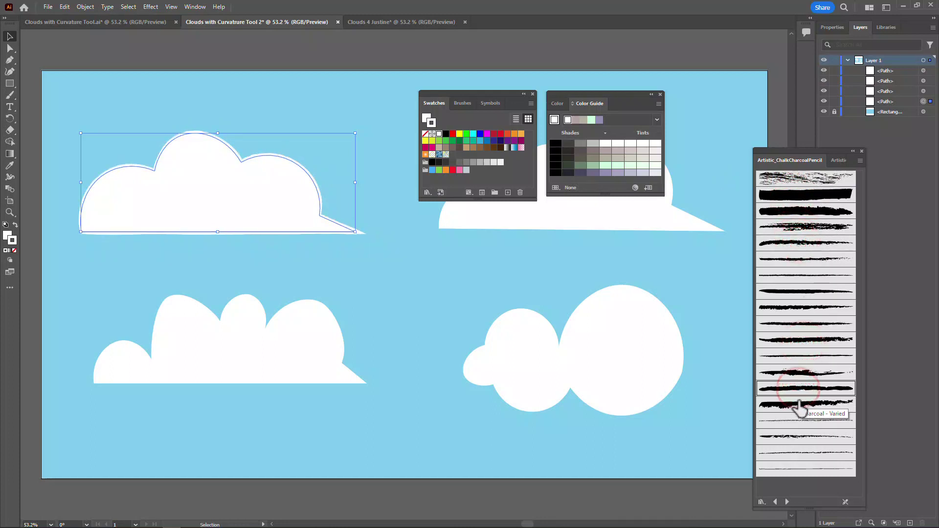
pyautogui.click(797, 405)
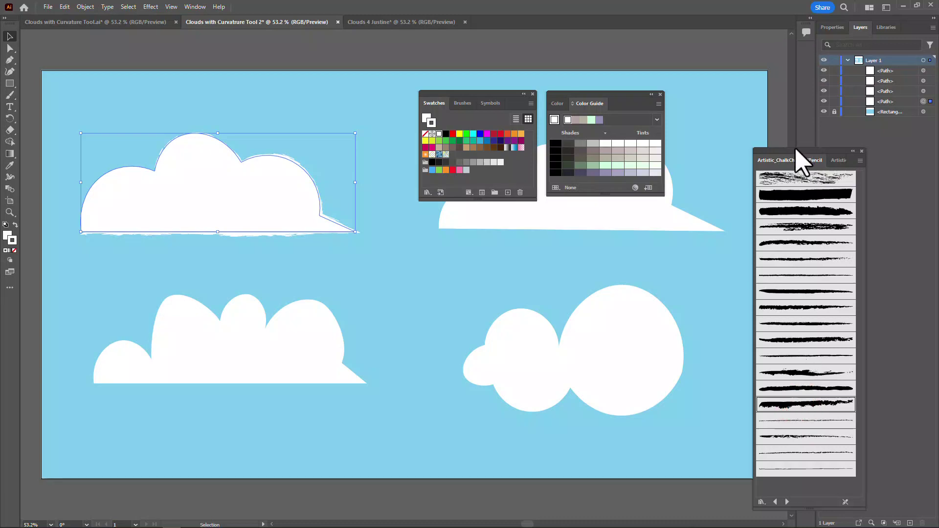
# - Place the brush library beside the Color Guide and try the cloud's stroke weight at up to 5 pt before setting 2 pt
pyautogui.moveTo(796, 149)
pyautogui.mouseDown()
pyautogui.moveTo(711, 100)
pyautogui.moveTo(712, 92)
pyautogui.mouseUp()
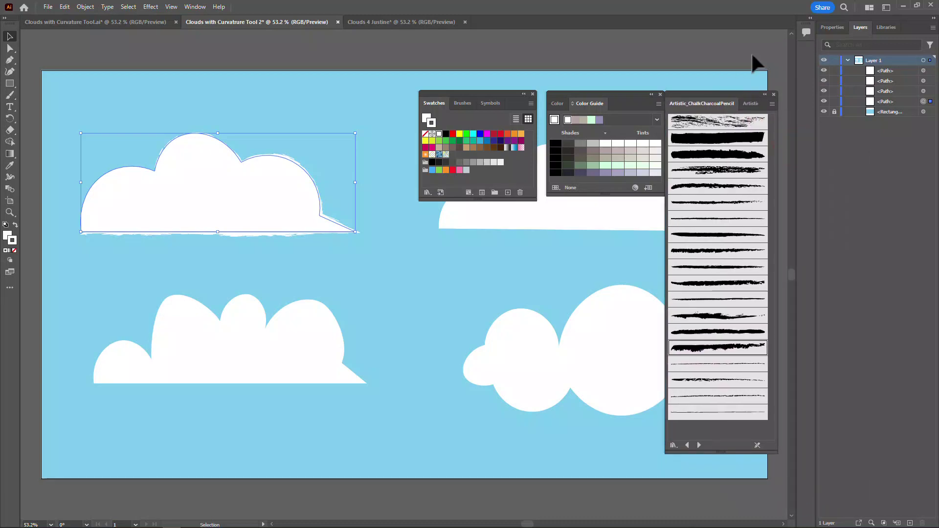
pyautogui.click(832, 27)
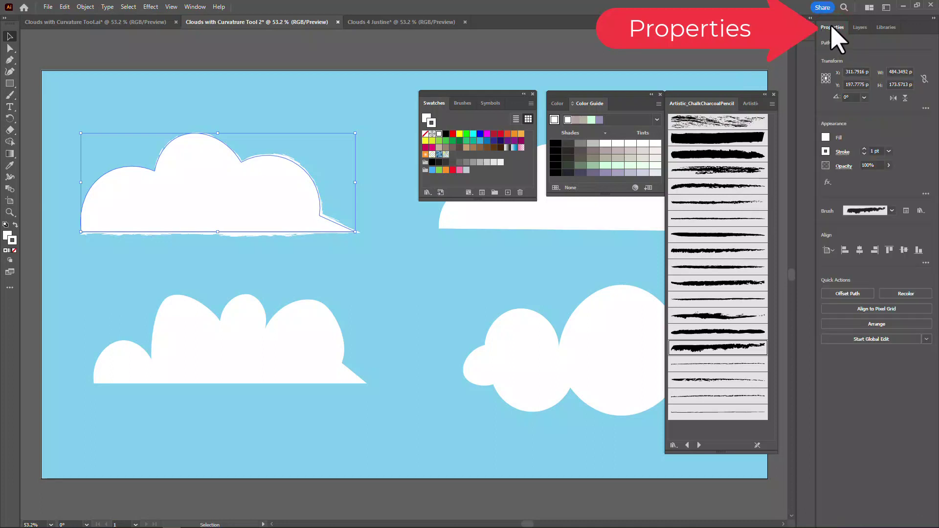
pyautogui.click(864, 149)
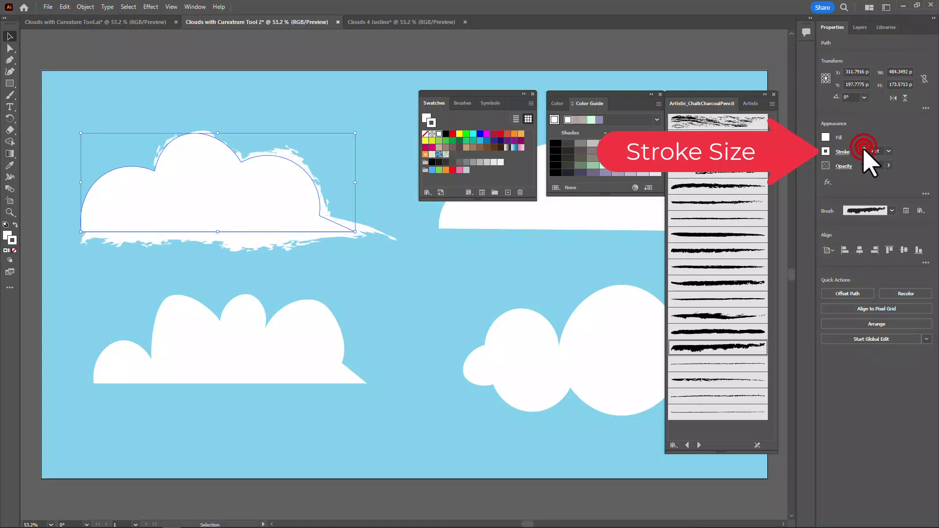
pyautogui.click(864, 149)
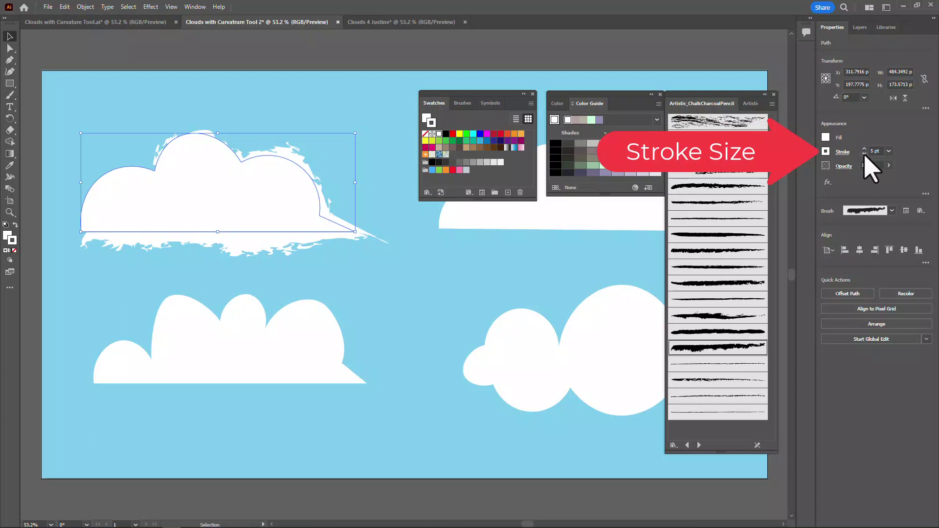
pyautogui.click(864, 154)
pyautogui.click(864, 155)
pyautogui.click(864, 154)
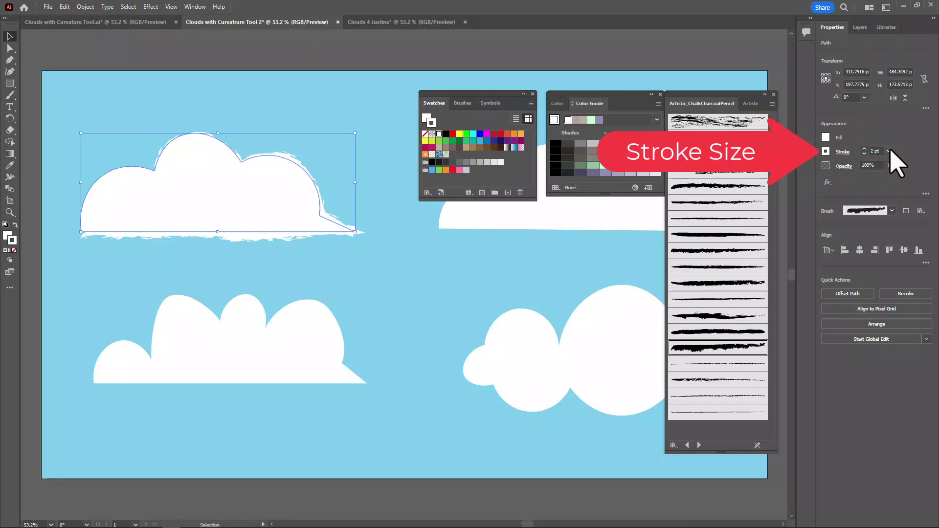
pyautogui.click(889, 151)
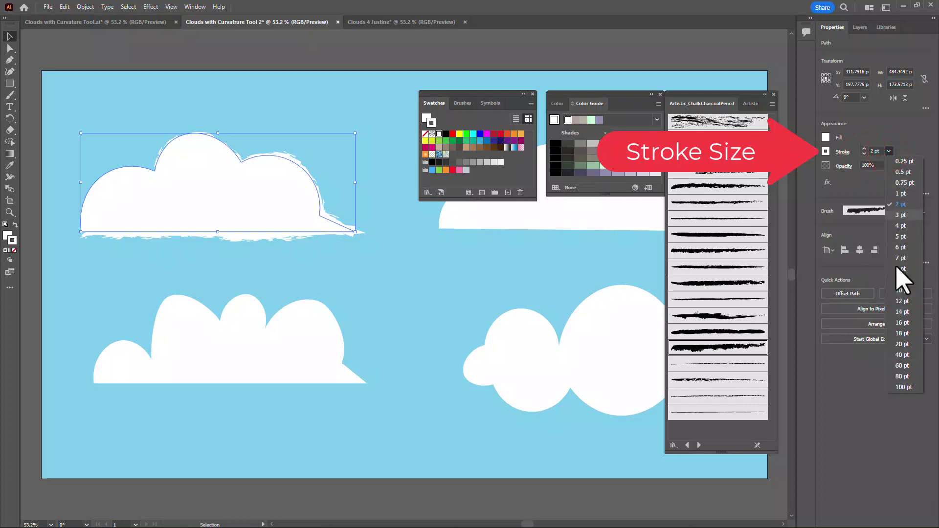
pyautogui.click(900, 132)
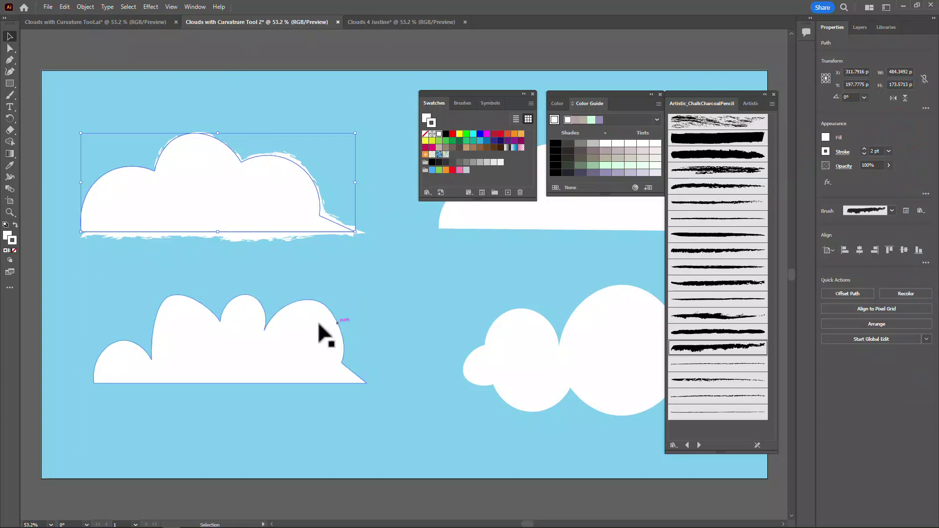
# - Give the lower-left cloud a pink stroke from the swatches and lighten it to a pale pink tint from the Color Guide
pyautogui.click(288, 342)
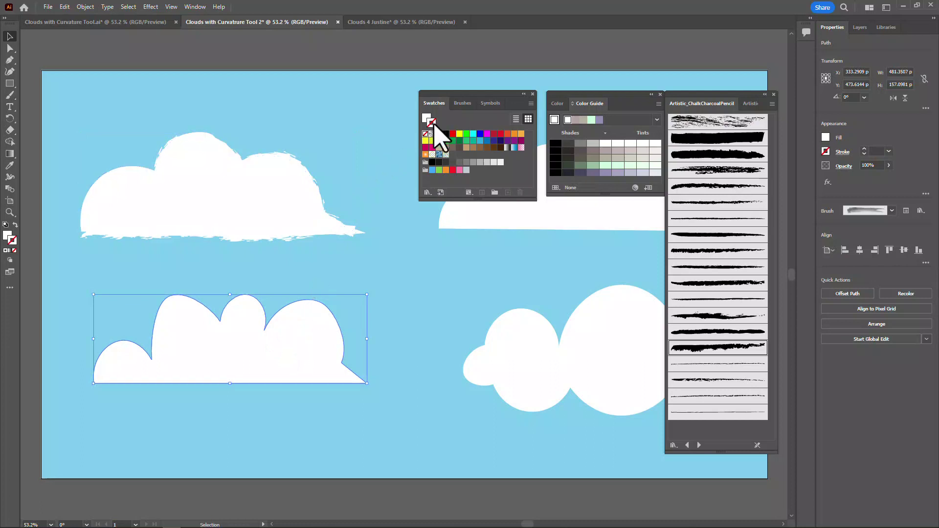
pyautogui.click(460, 171)
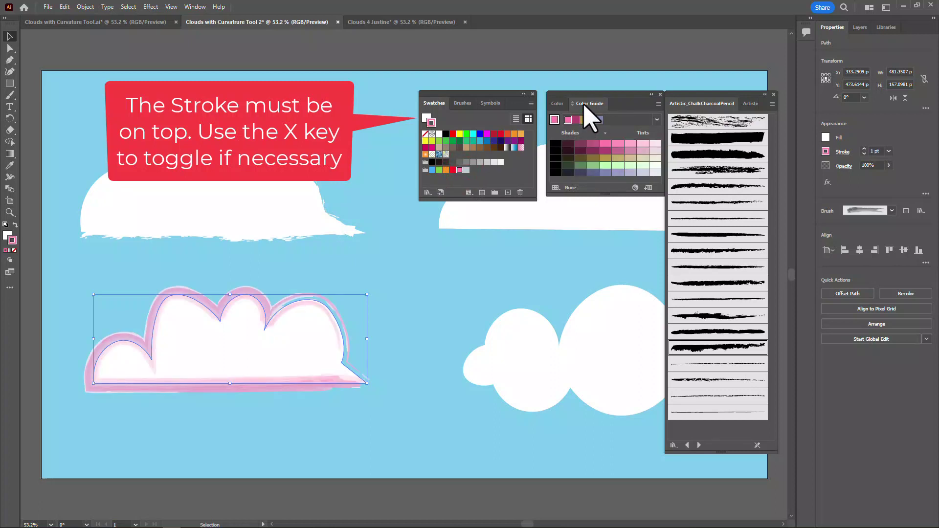
pyautogui.click(644, 143)
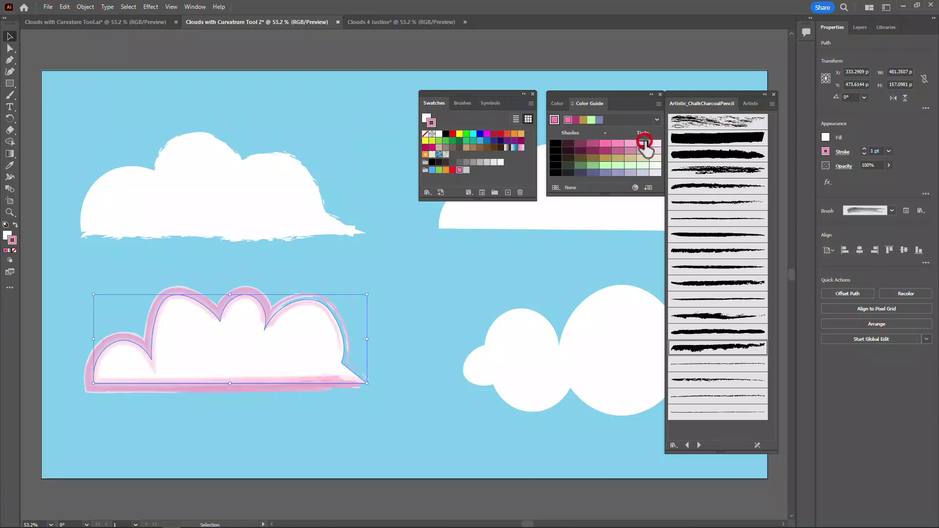
pyautogui.click(644, 143)
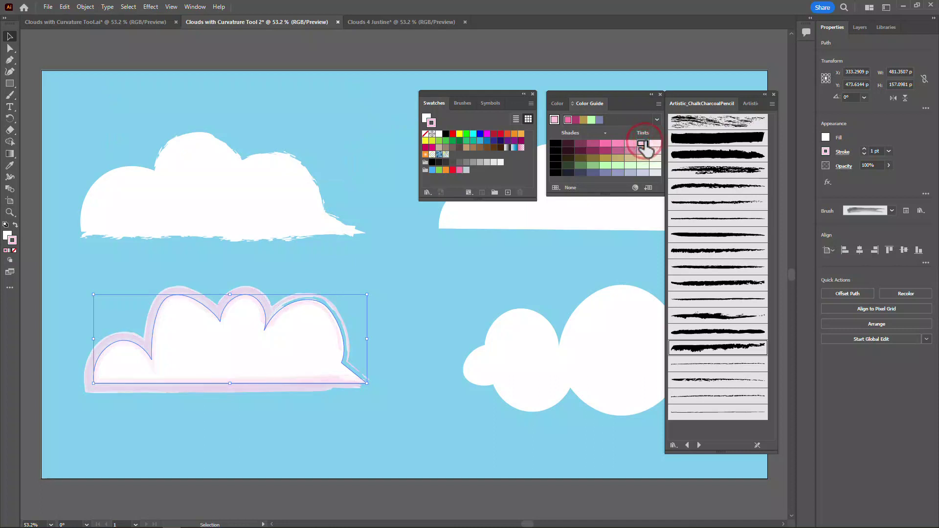
# - Try various Artistic_Watercolor brushes on the lower-left cloud's stroke, settle on the tenth one in the library, and deselect the cloud
pyautogui.click(749, 104)
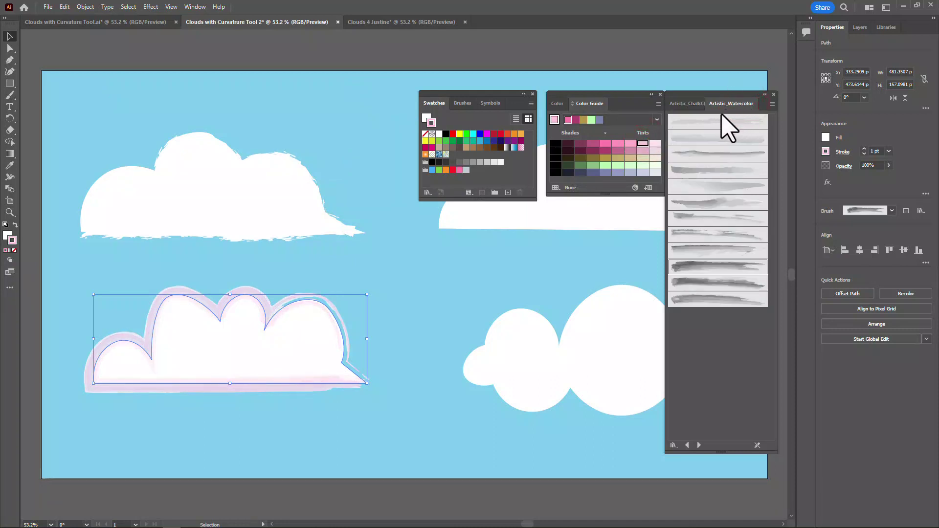
pyautogui.click(713, 268)
pyautogui.click(713, 125)
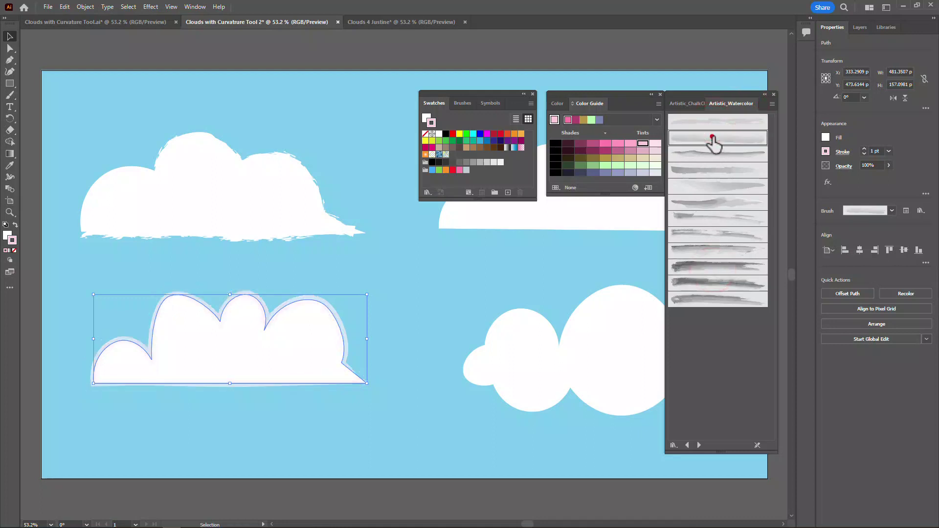
pyautogui.click(711, 138)
pyautogui.click(707, 154)
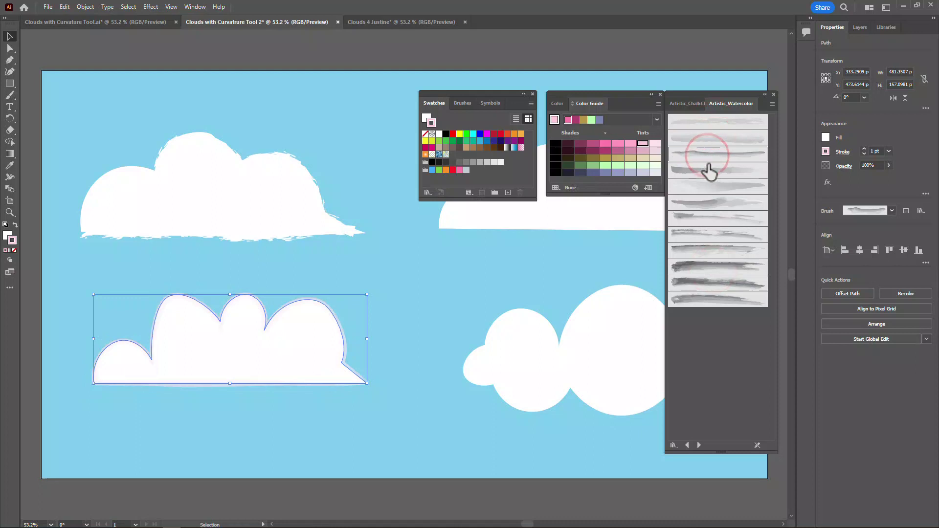
pyautogui.click(708, 171)
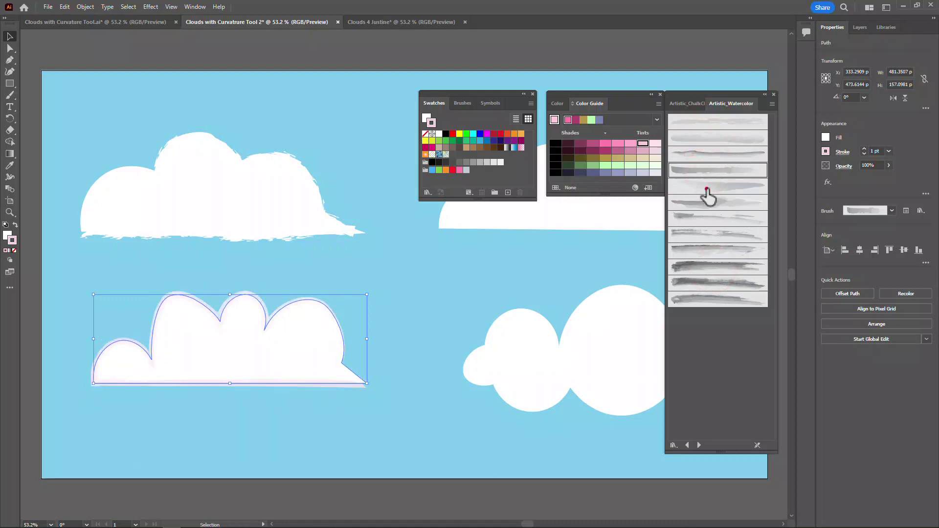
pyautogui.click(707, 189)
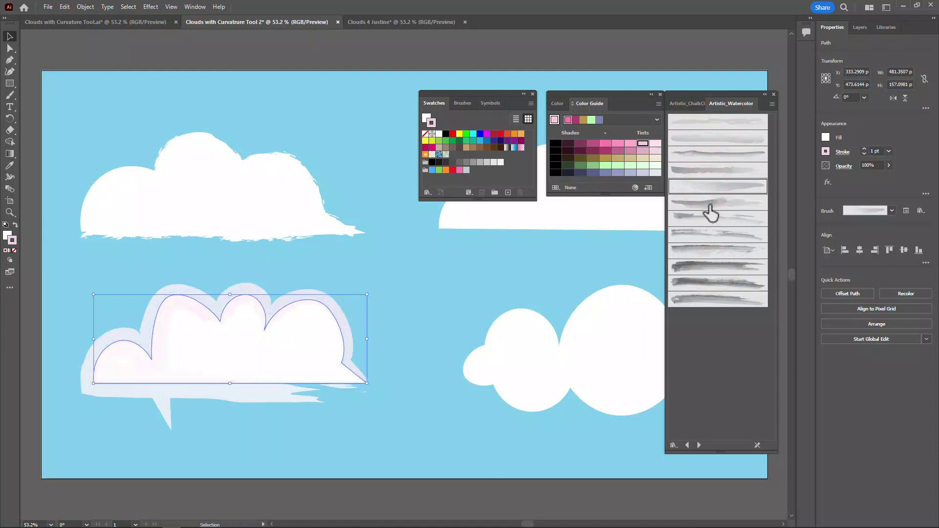
pyautogui.click(709, 205)
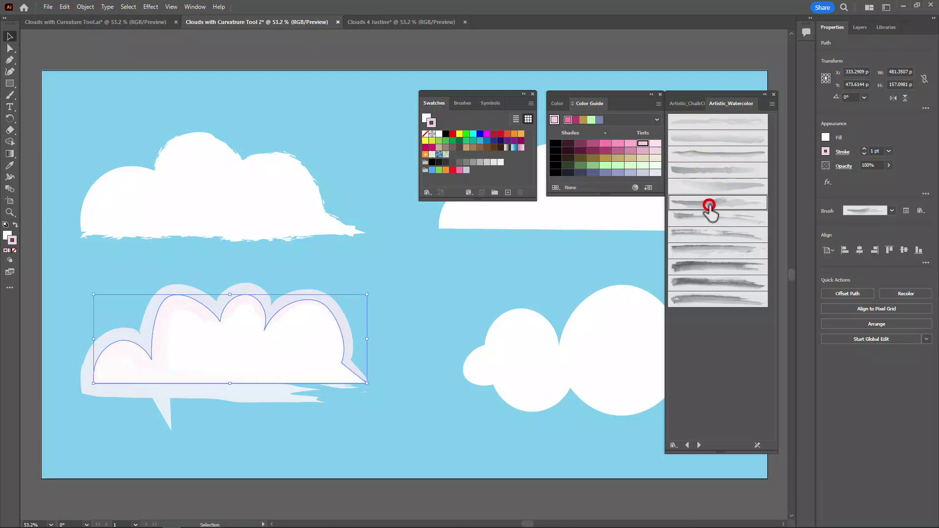
pyautogui.click(709, 236)
pyautogui.click(710, 251)
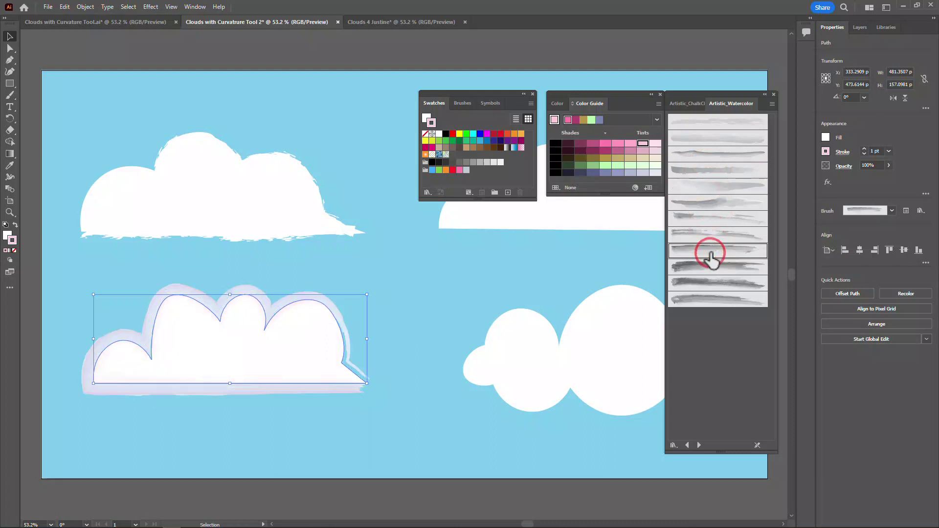
pyautogui.click(711, 268)
pyautogui.click(710, 283)
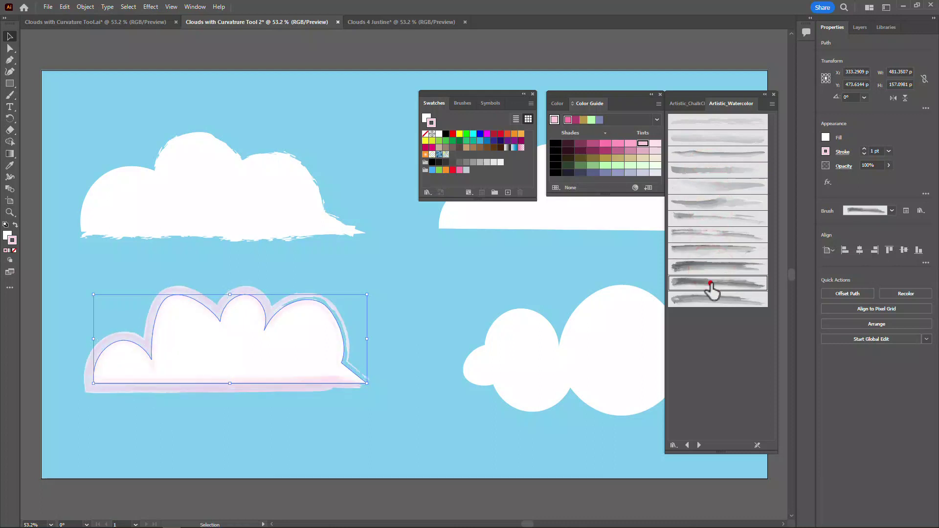
pyautogui.click(710, 268)
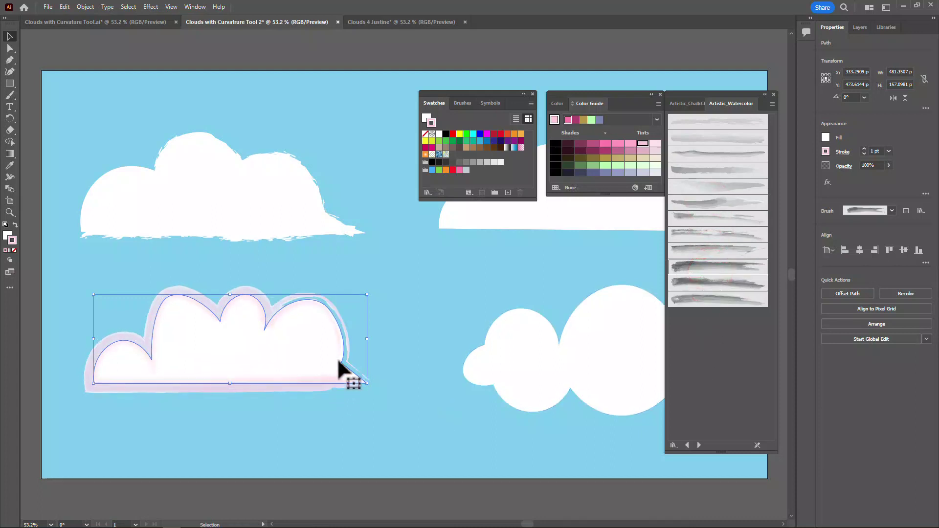
pyautogui.click(411, 298)
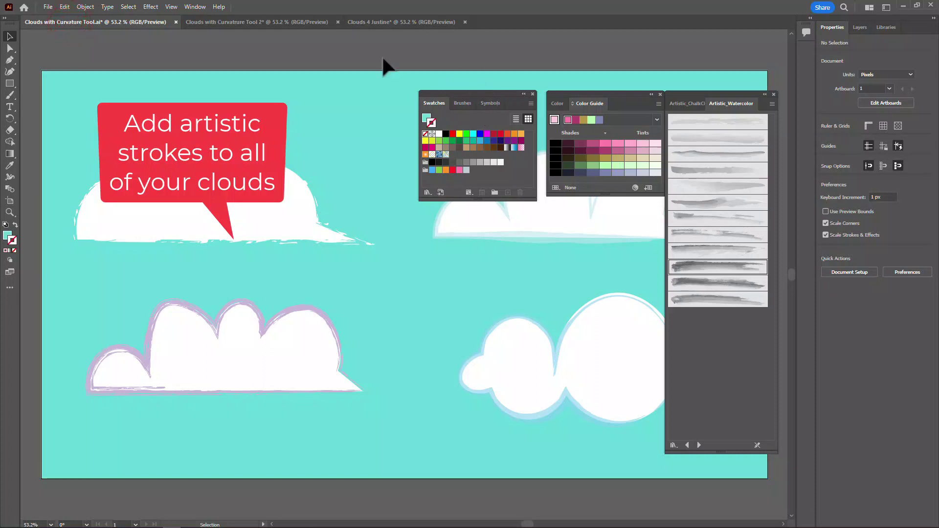
# - In Clouds with Curvature Tool.ai, move the Swatches and Color Guide to clear the view and dock the brush libraries beside the Properties
pyautogui.moveTo(461, 93); pyautogui.dragTo(361, 67)
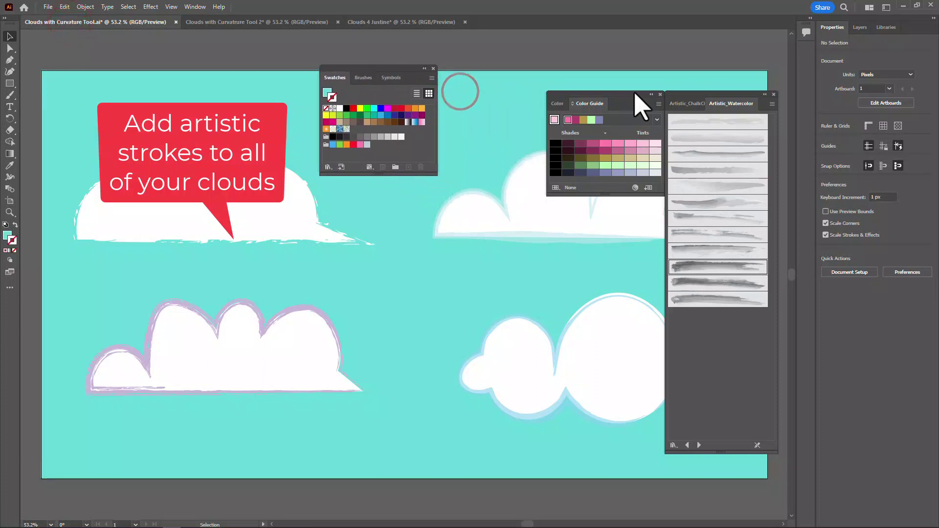
pyautogui.moveTo(623, 94); pyautogui.dragTo(570, 65)
pyautogui.moveTo(709, 94); pyautogui.dragTo(799, 118)
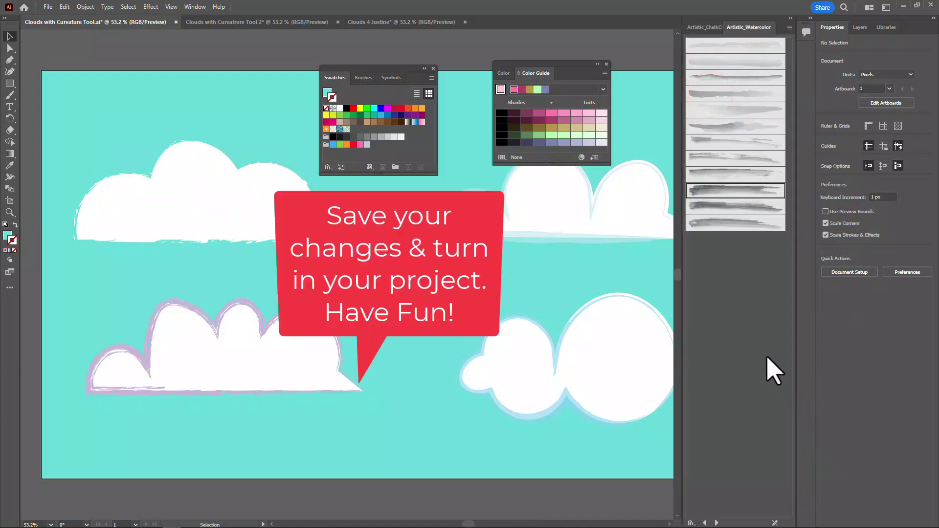